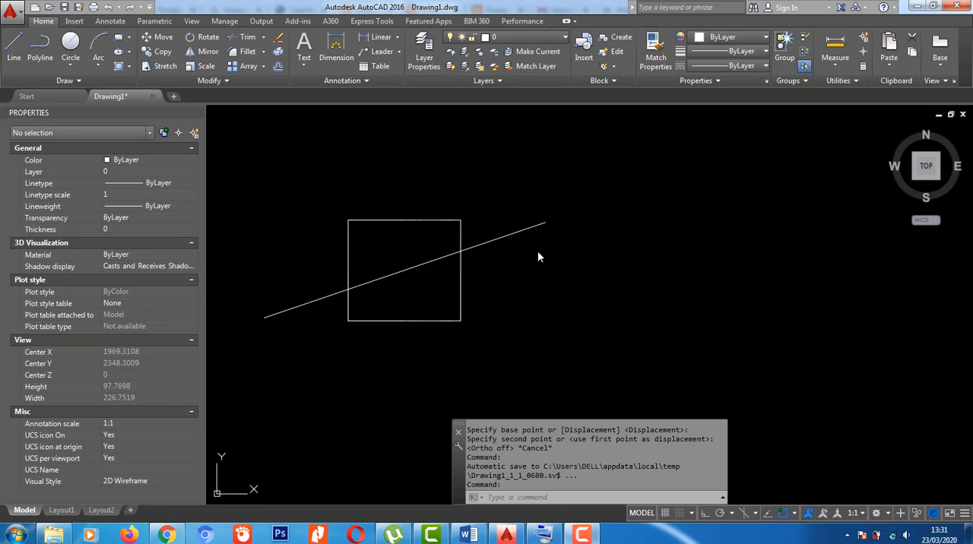
- Move the diagonal line up and to the left so that it lies clear above the square
mouse_move(554, 329)
middle_down()
mouse_move(498, 311)
mouse_move(507, 321)
middle_up()
click(506, 278)
click(450, 211)
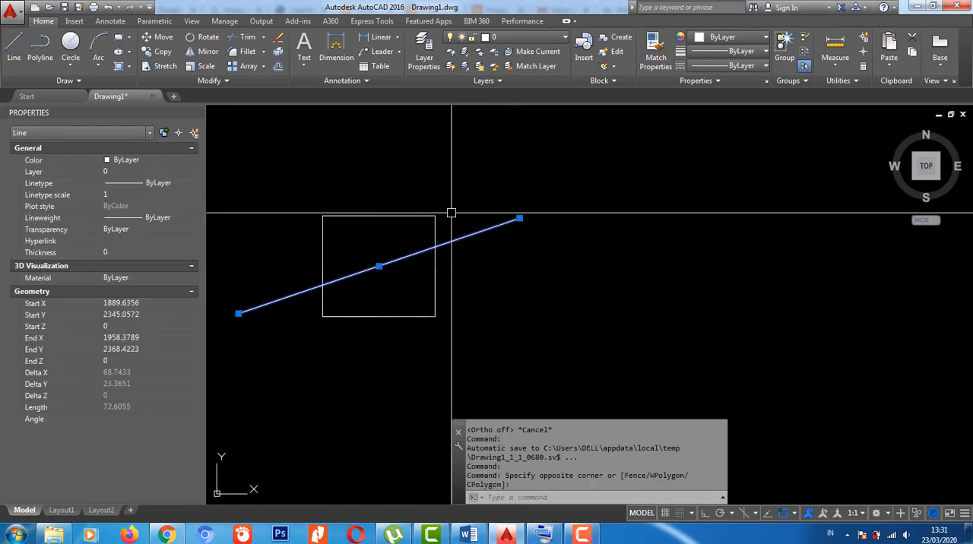
text(m)
key(Return)
click(465, 219)
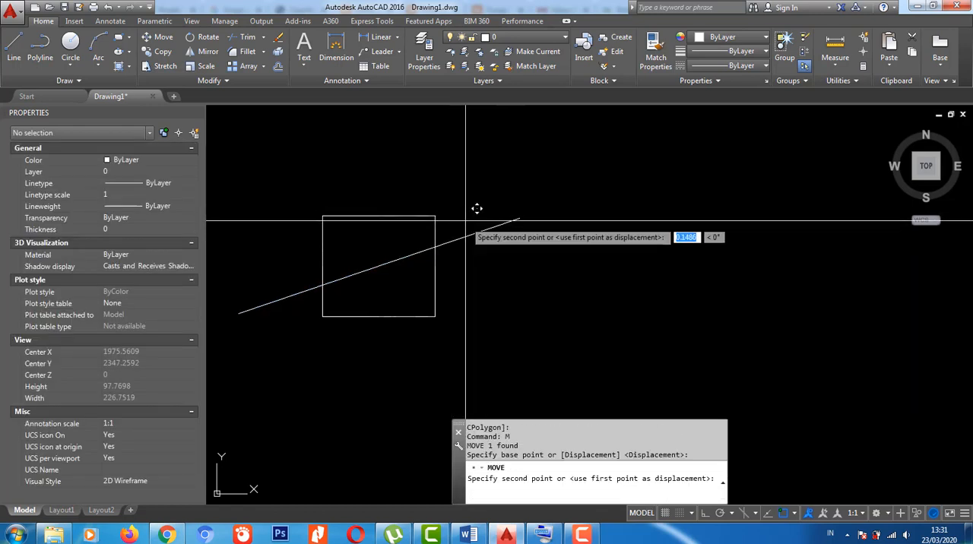
click(391, 141)
middle_drag(439, 249, 557, 263)
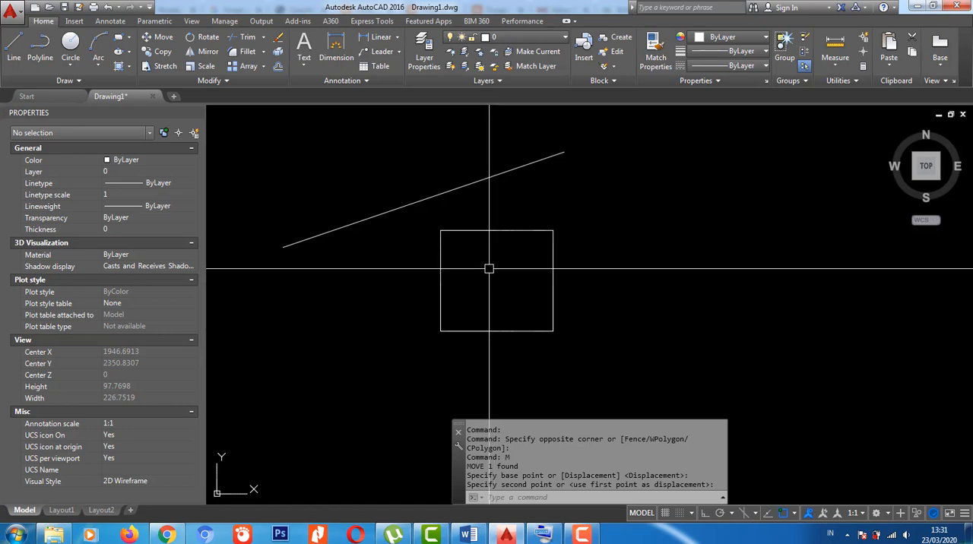
mouse_move(617, 284)
middle_down()
mouse_move(580, 278)
mouse_move(605, 282)
middle_up()
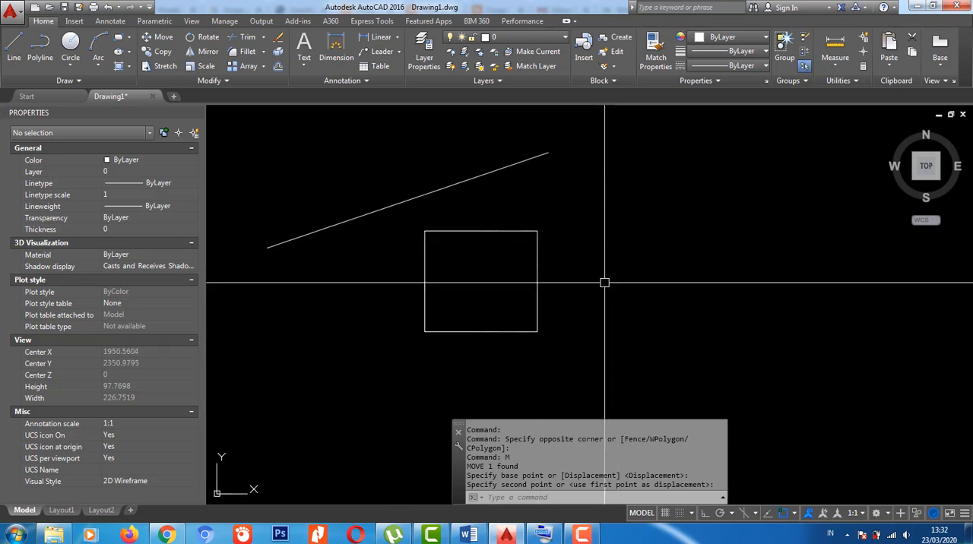
- Open the program's Help window, look through its welcome page of tutorial videos, and close it
key(F1)
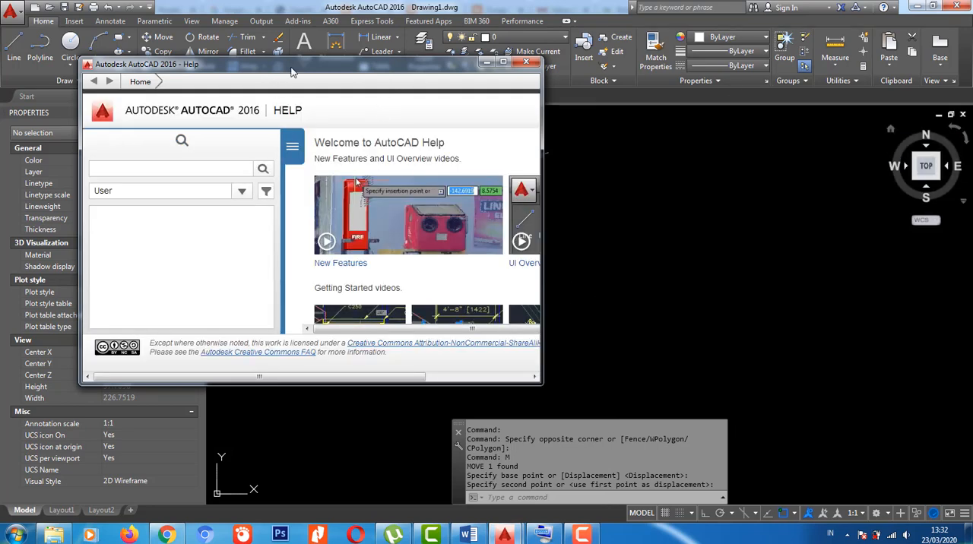
drag(292, 73, 418, 85)
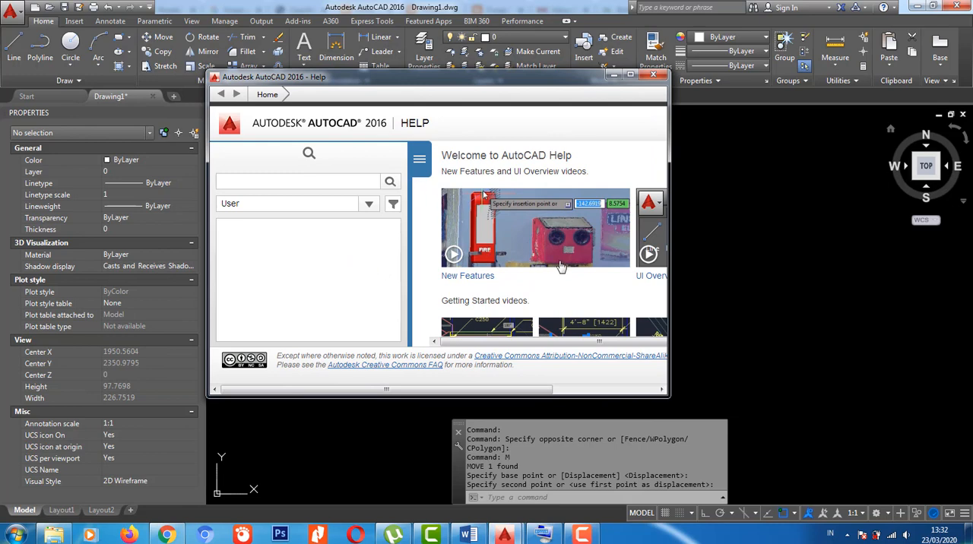
scroll(561, 267, down, 3)
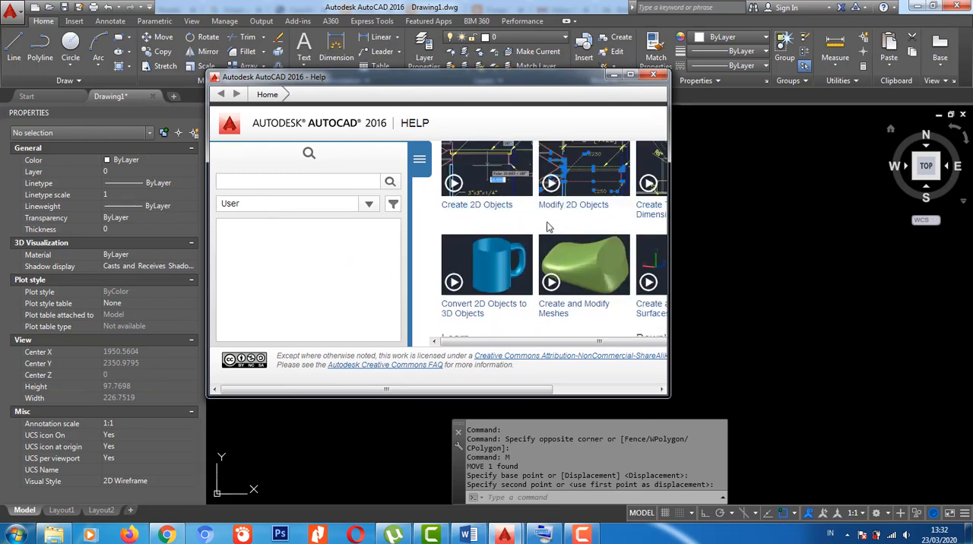
scroll(619, 171, up, 3)
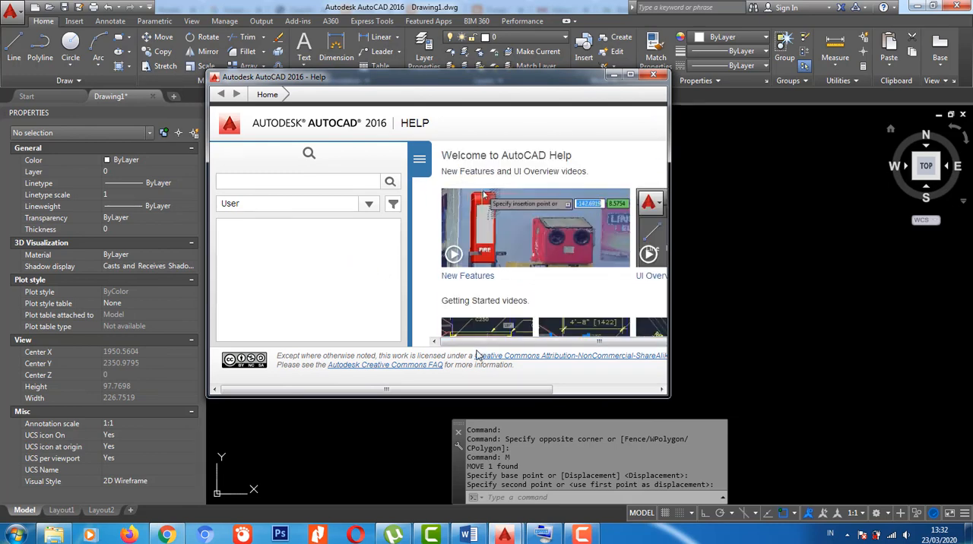
drag(510, 340, 612, 338)
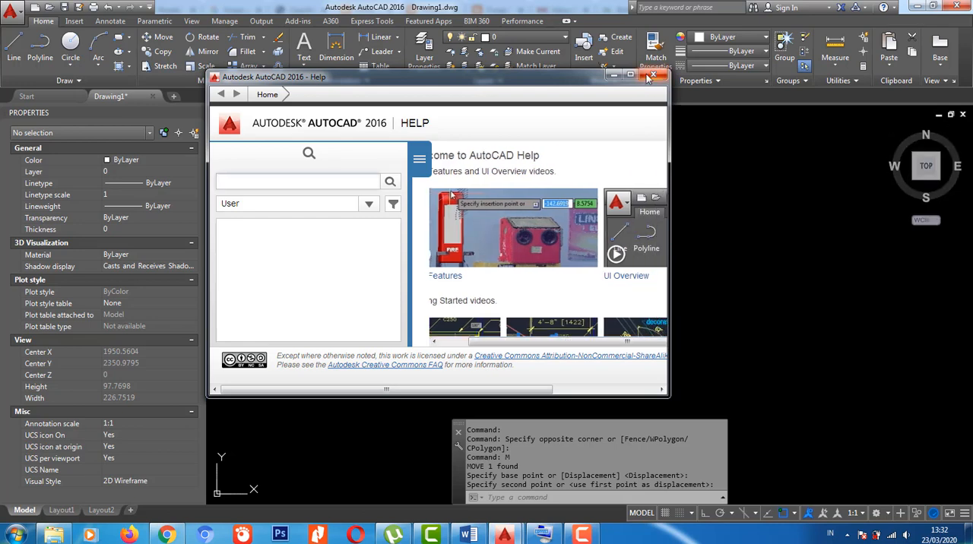
click(652, 77)
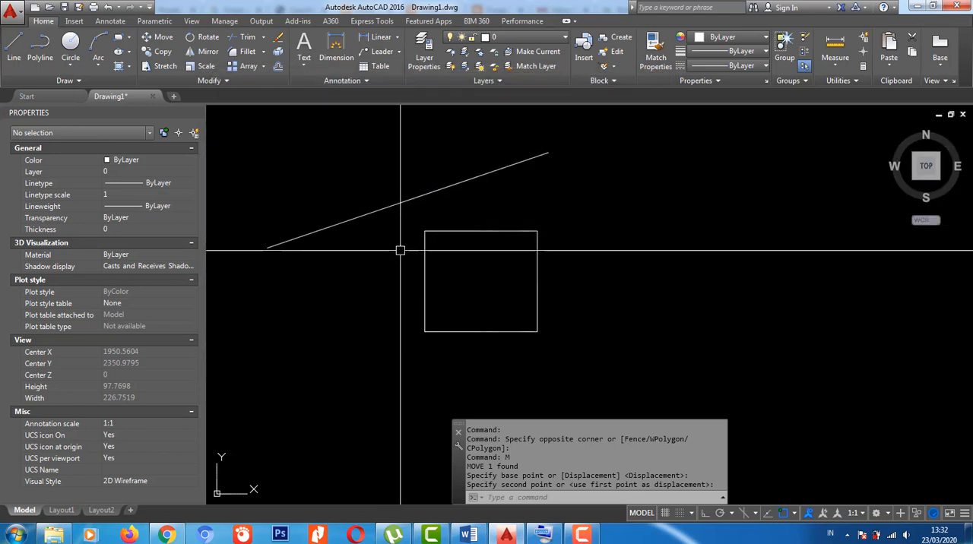
- Expand the command history, review the earlier commands listed in it, and close it
key(F2)
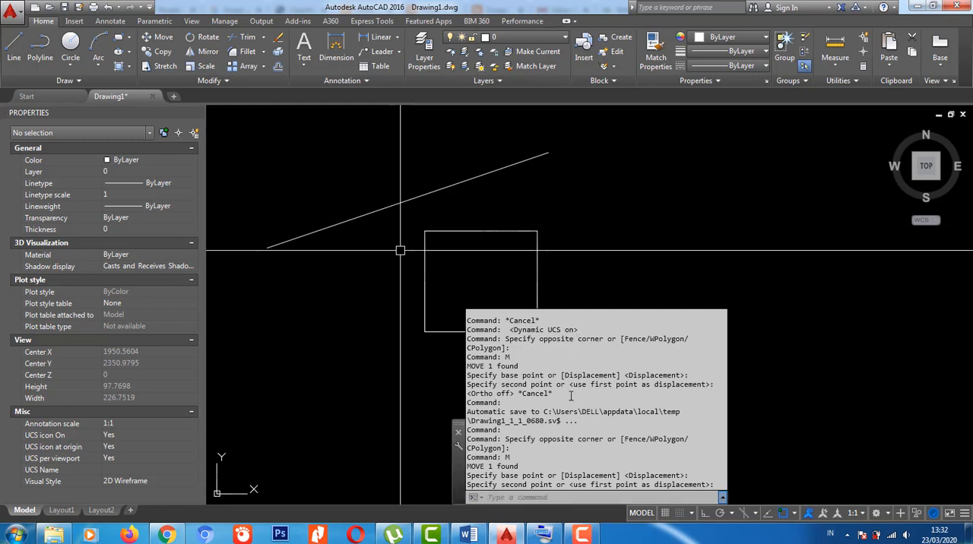
scroll(571, 395, up, 10)
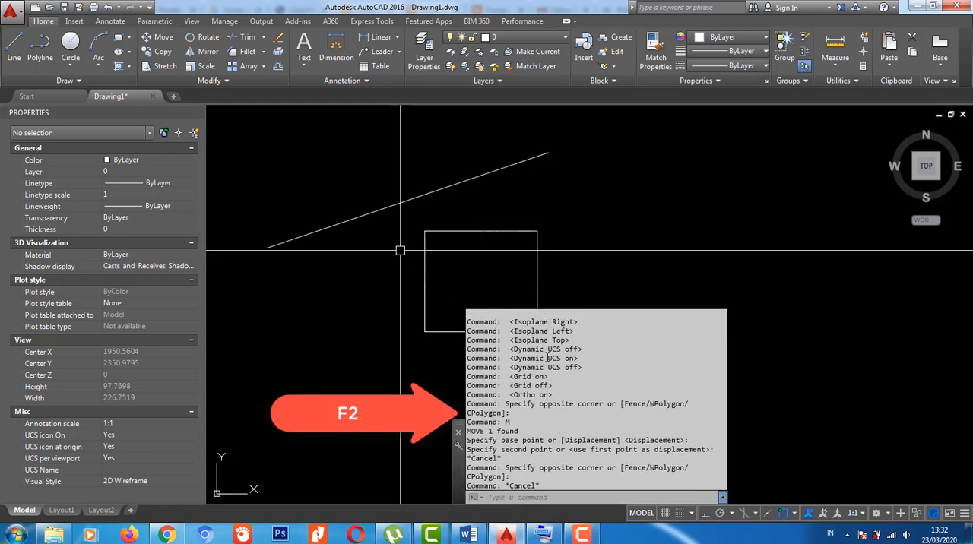
scroll(547, 357, up, 10)
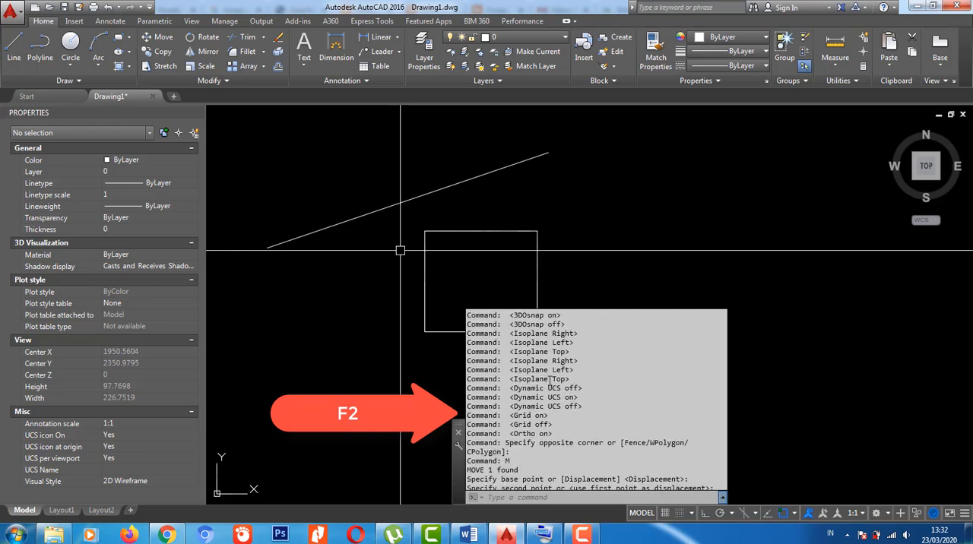
scroll(549, 380, up, 10)
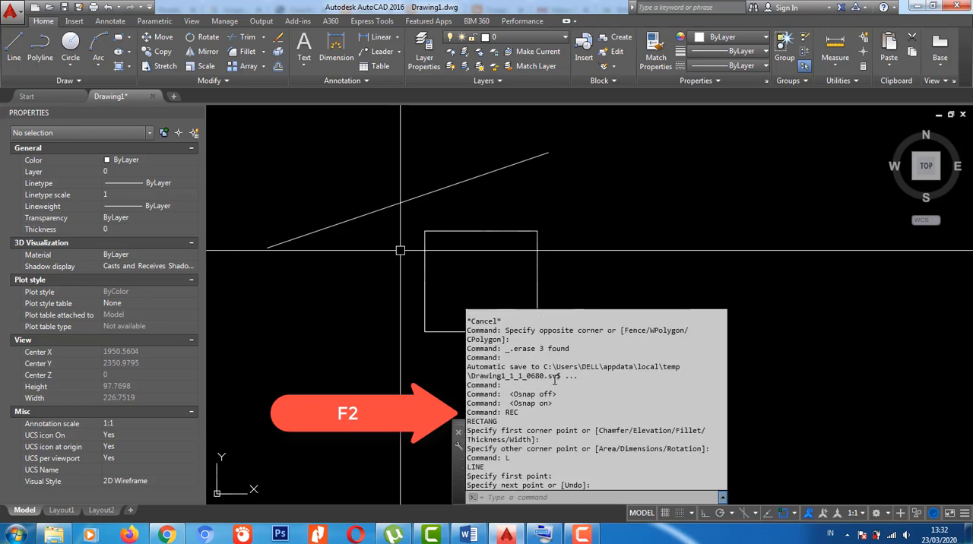
scroll(555, 380, up, 10)
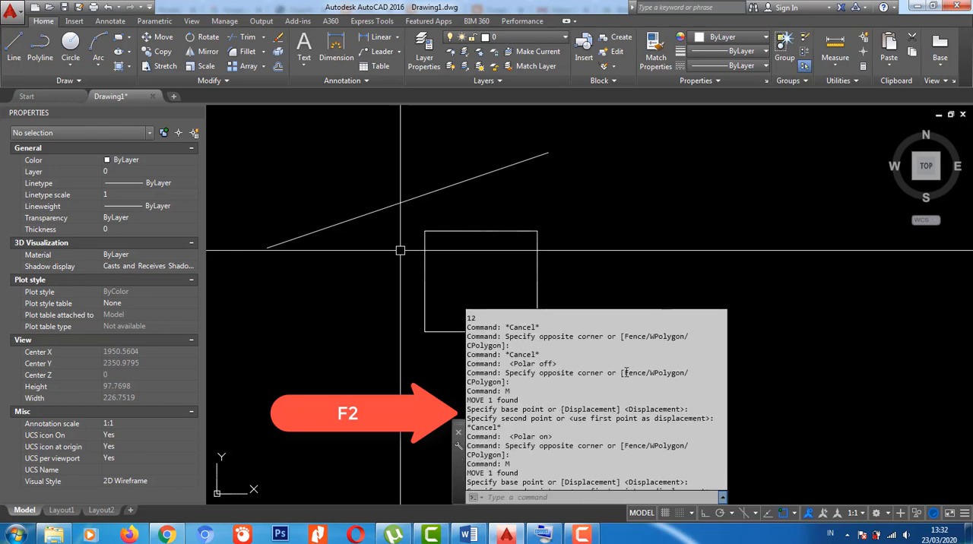
scroll(628, 375, up, 5)
scroll(613, 376, down, 7)
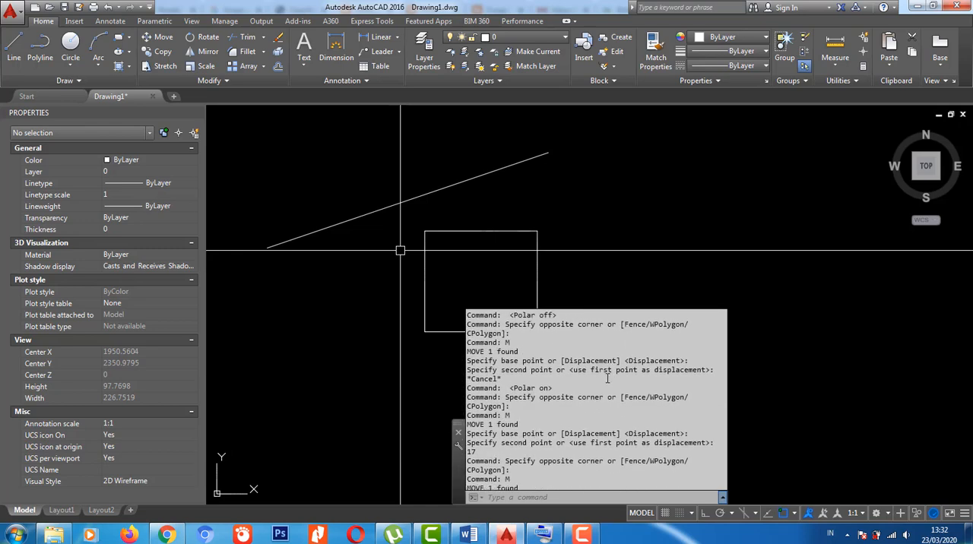
scroll(606, 381, down, 6)
click(609, 246)
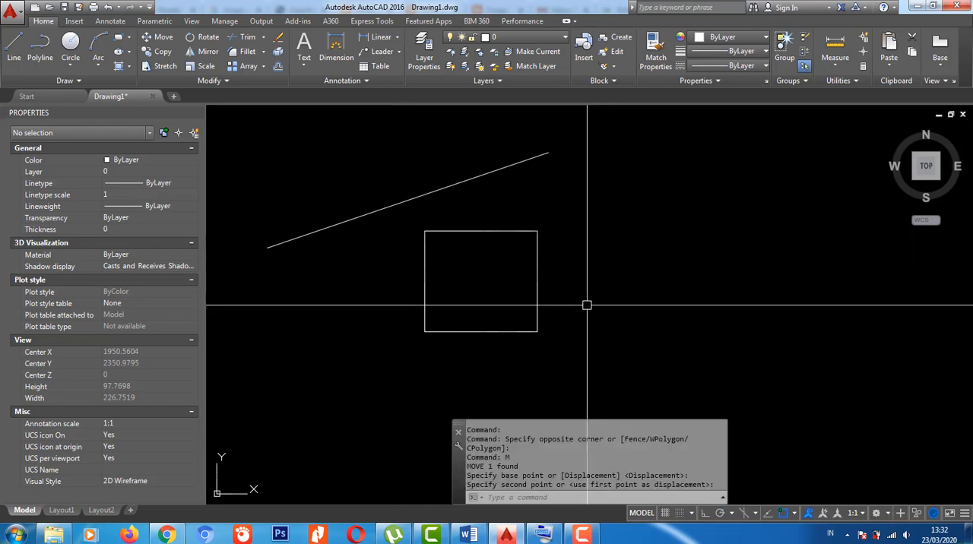
- Switch object snap off and back on
key(F3)
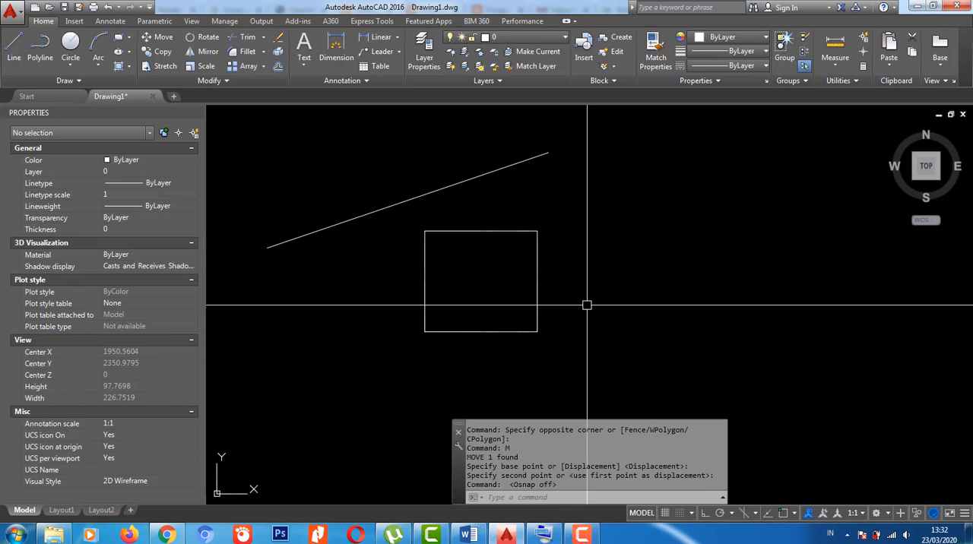
key(F3)
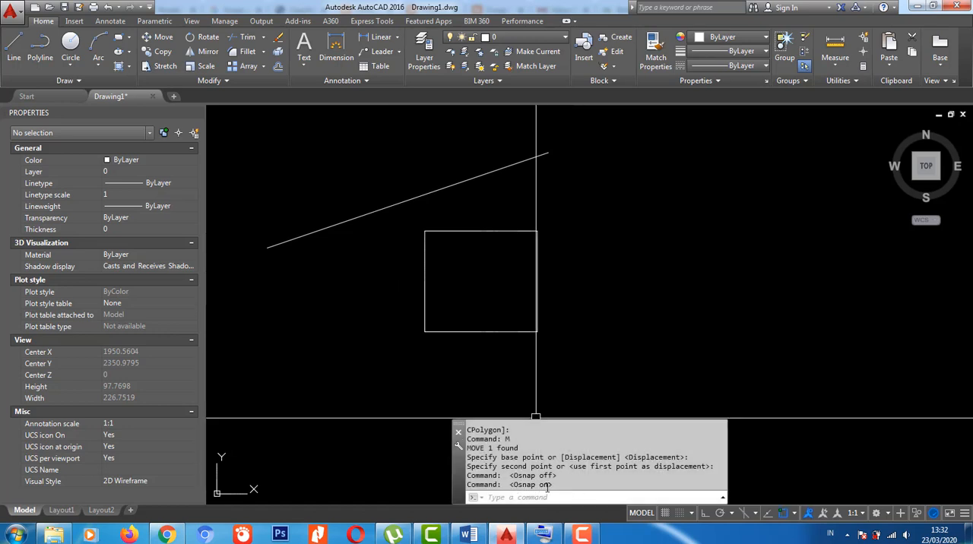
mouse_move(548, 327)
middle_down()
mouse_move(548, 302)
mouse_move(580, 340)
middle_up()
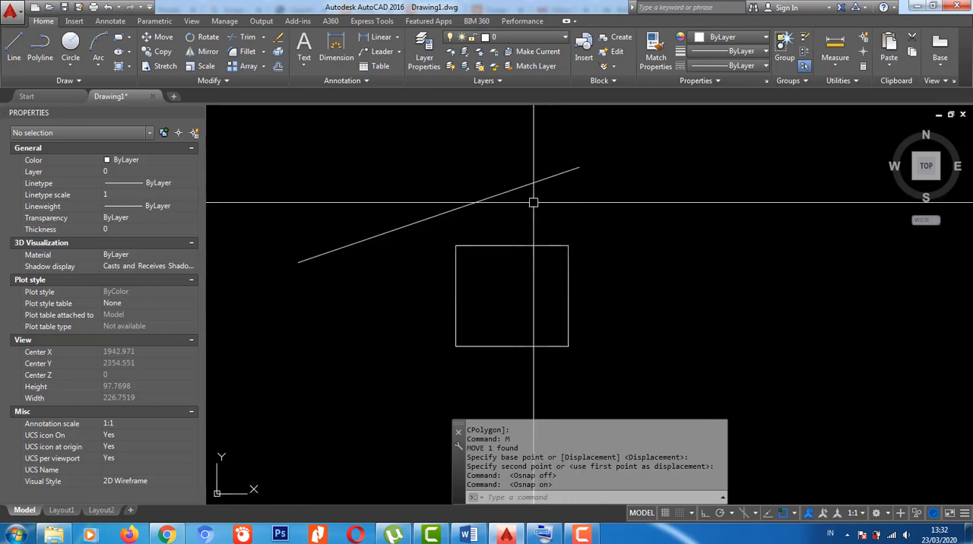
mouse_move(538, 241)
middle_down()
mouse_move(541, 225)
mouse_move(567, 250)
middle_up()
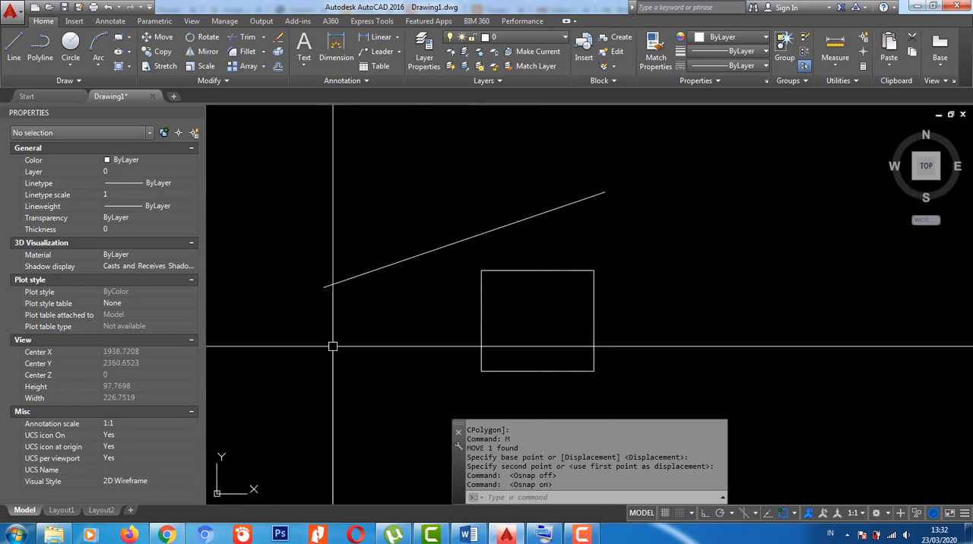
- Move the diagonal line by its midpoint, snapping it onto the square's lower-right corner
middle_drag(649, 363, 648, 357)
middle_drag(606, 236, 615, 225)
scroll(616, 226, up, 2)
click(616, 215)
scroll(581, 168, down, 4)
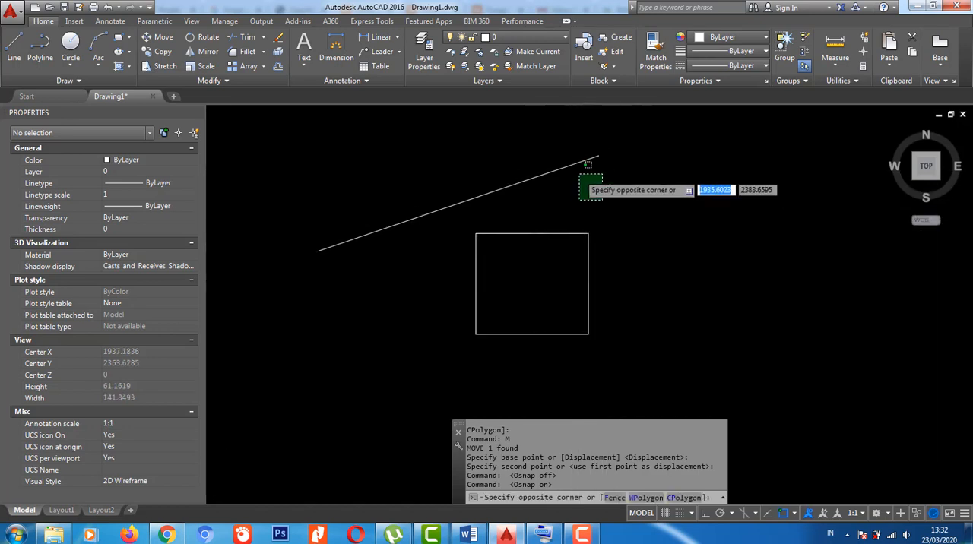
click(544, 152)
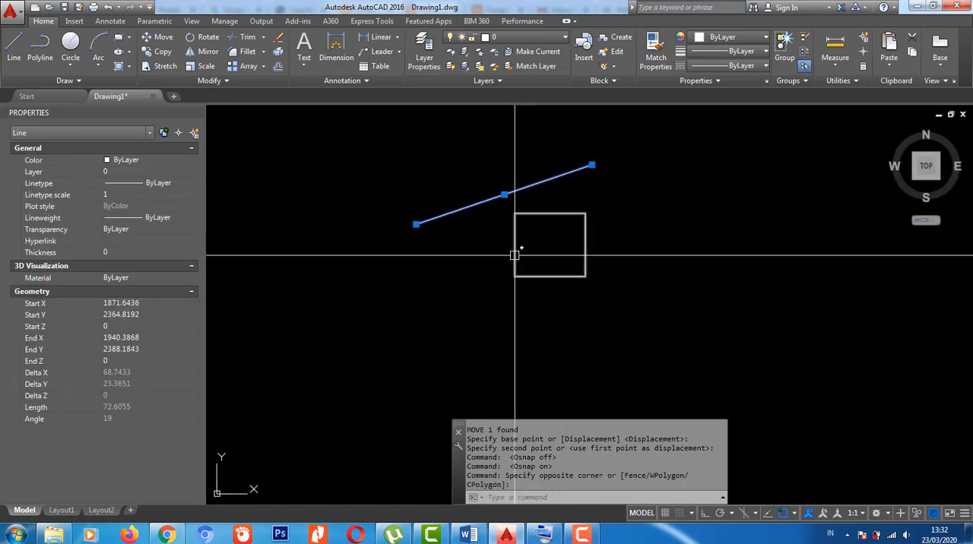
text(M)
key(Return)
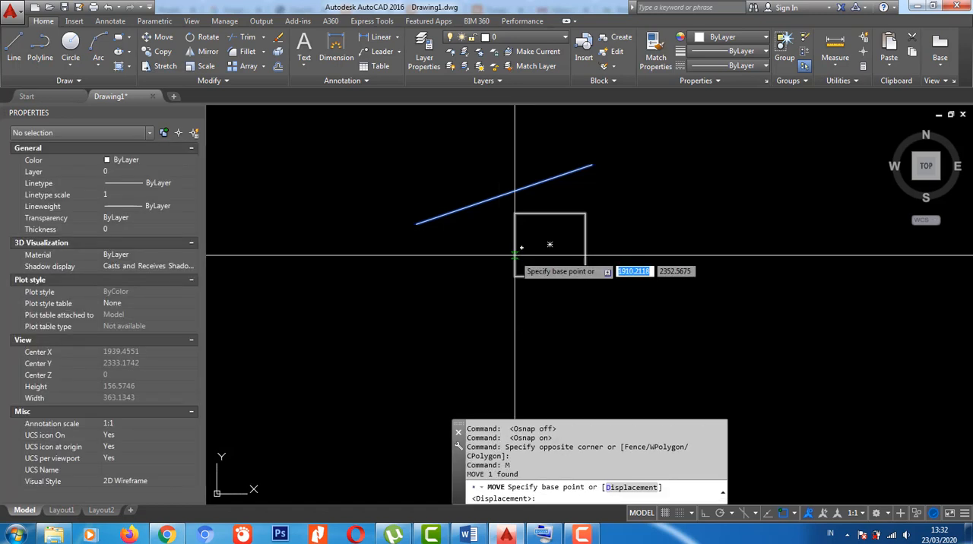
click(504, 196)
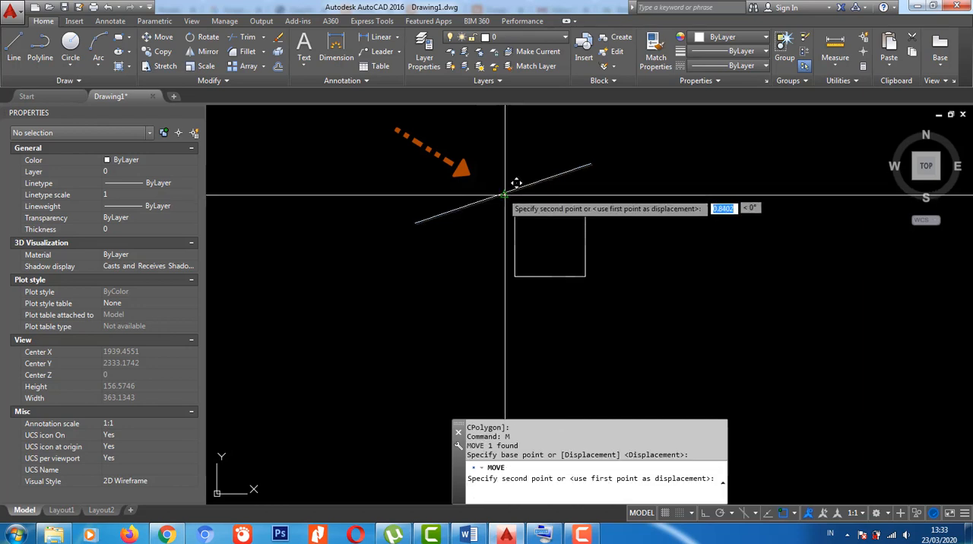
click(586, 276)
middle_drag(616, 297, 590, 280)
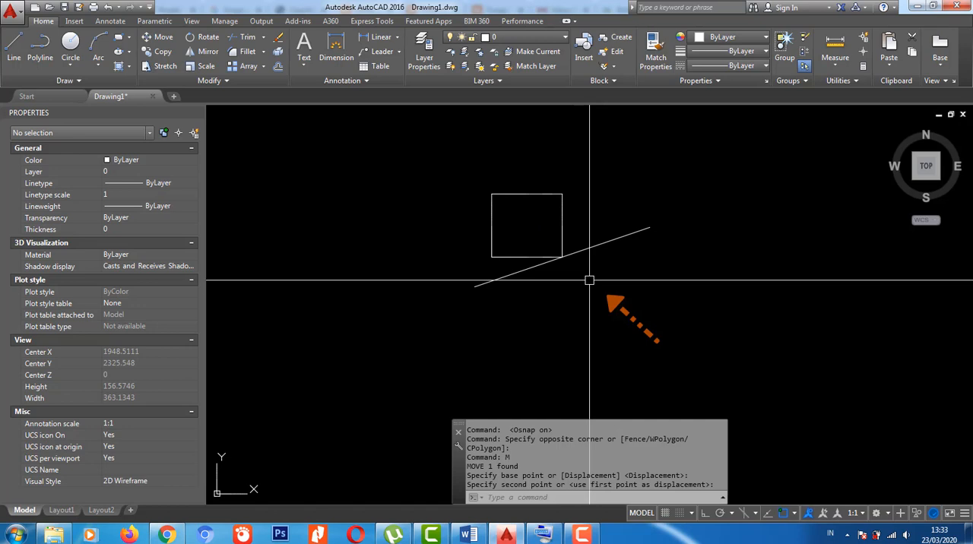
- Turn object snap off and move the diagonal line by eye from the square's lower-right corner to near its upper-right corner
key(F3)
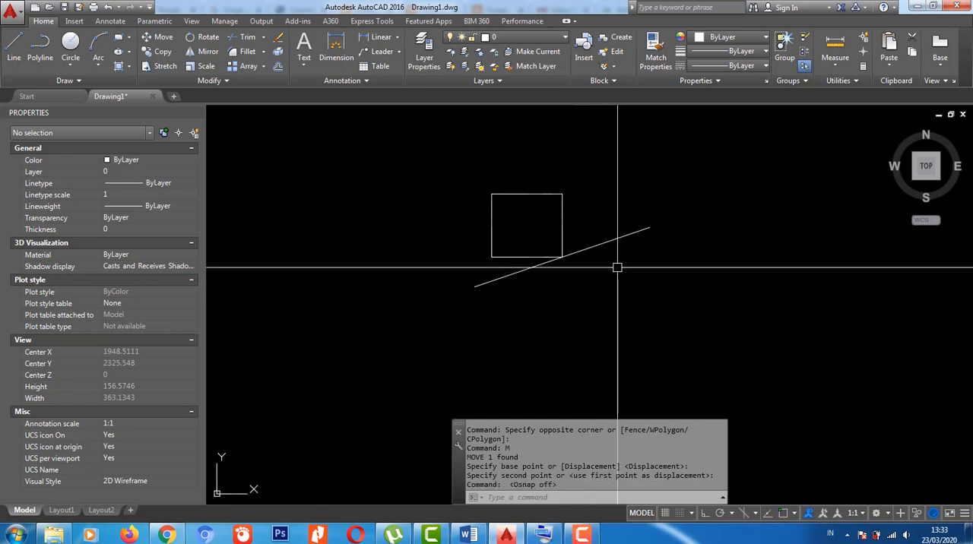
scroll(616, 262, up, 2)
middle_drag(616, 284, 672, 332)
click(665, 328)
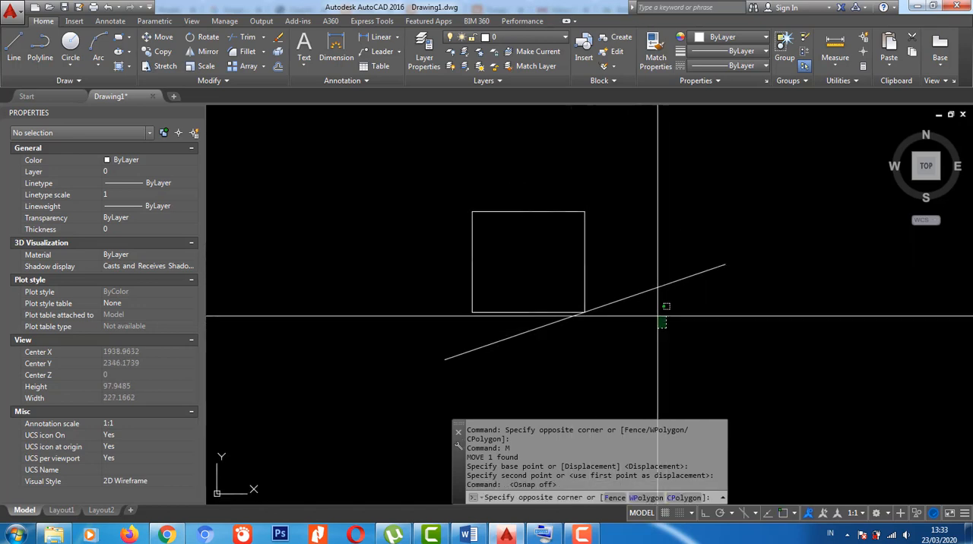
click(628, 269)
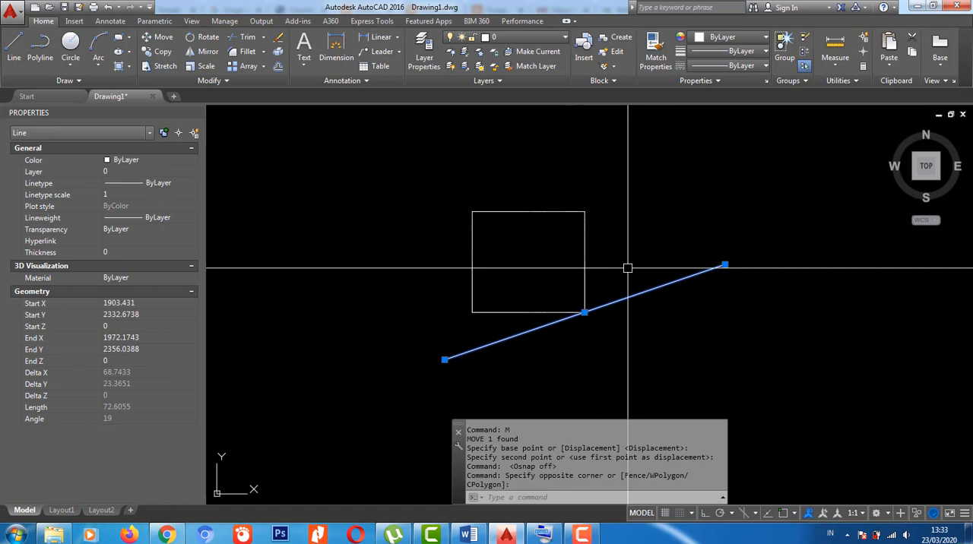
key(Return)
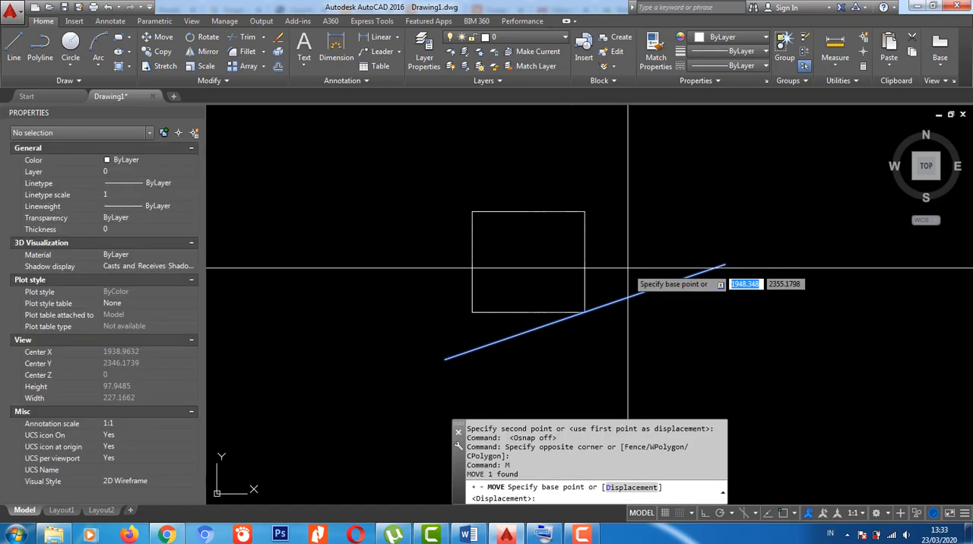
click(590, 312)
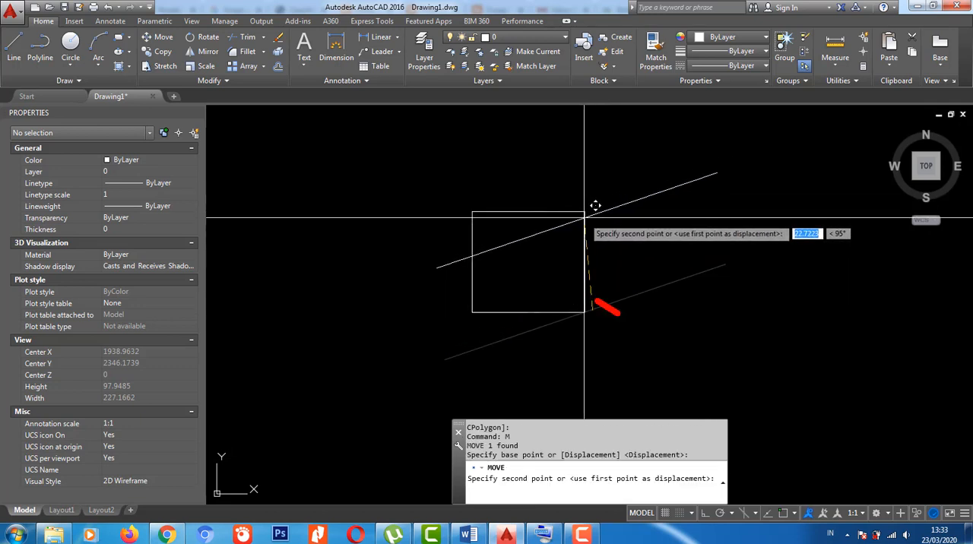
click(583, 216)
scroll(586, 218, up, 10)
scroll(524, 259, down, 6)
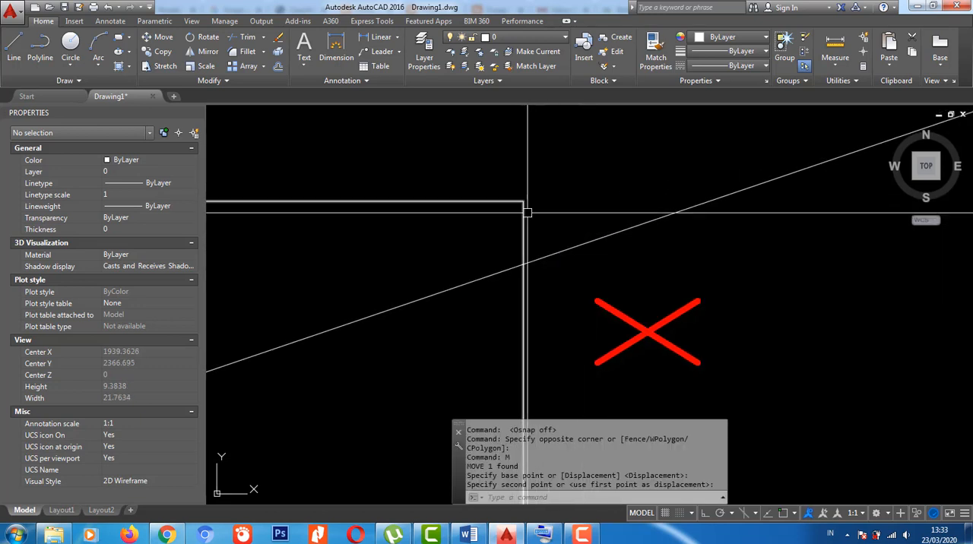
scroll(557, 277, down, 2)
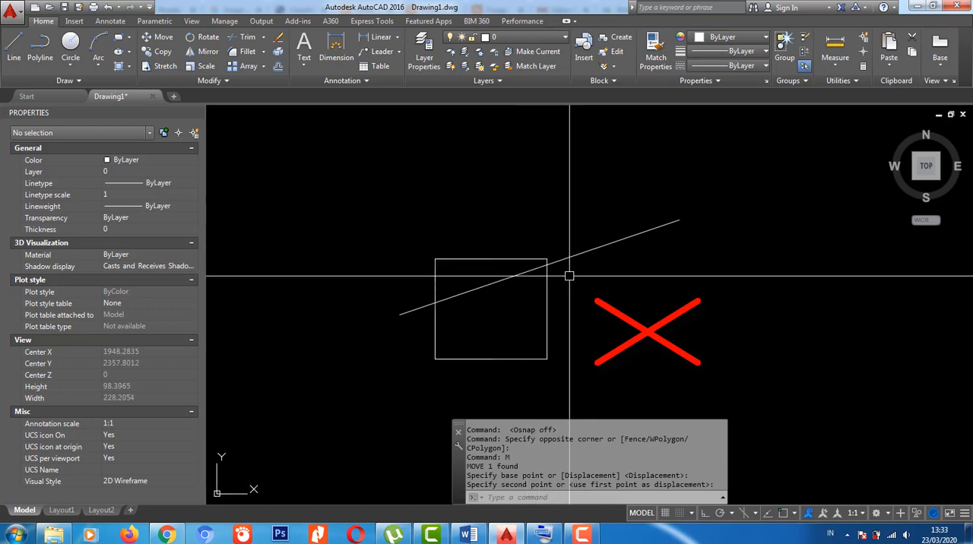
- Turn on 3D object snap
middle_drag(567, 277, 560, 290)
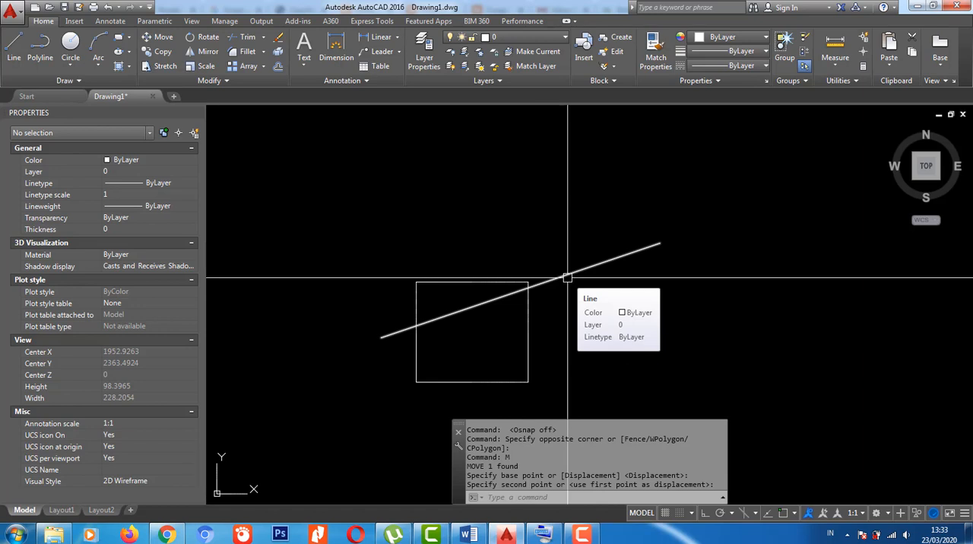
key(F4)
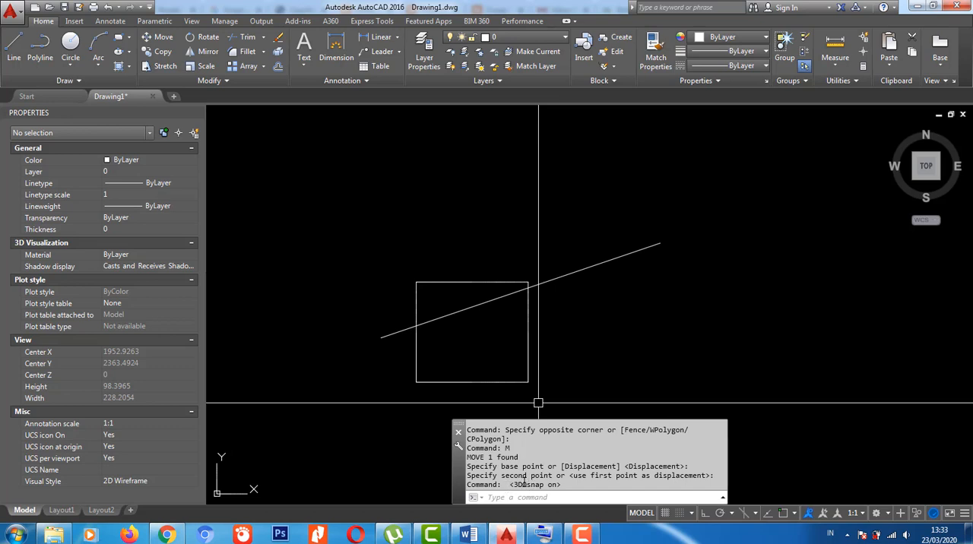
- Turn off 3D object snap
key(F4)
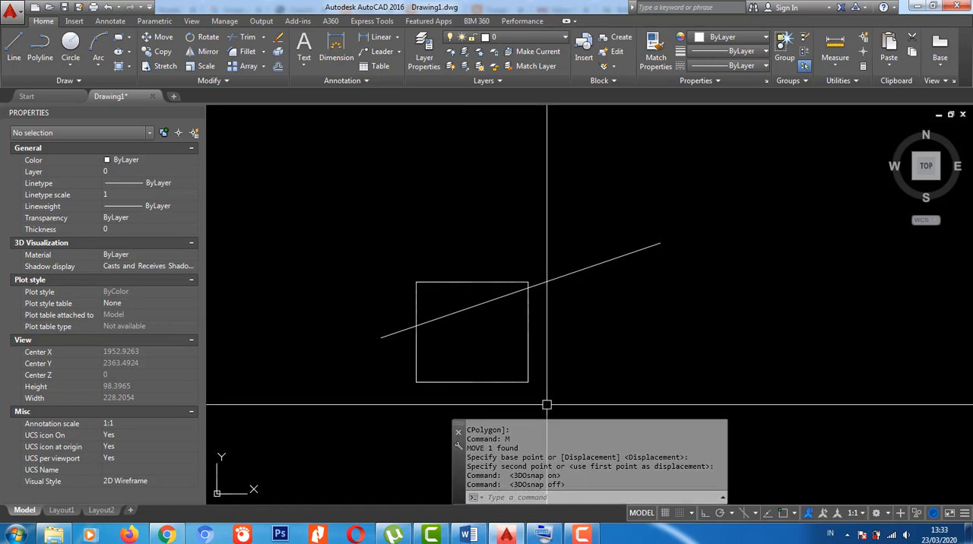
middle_drag(545, 381, 532, 369)
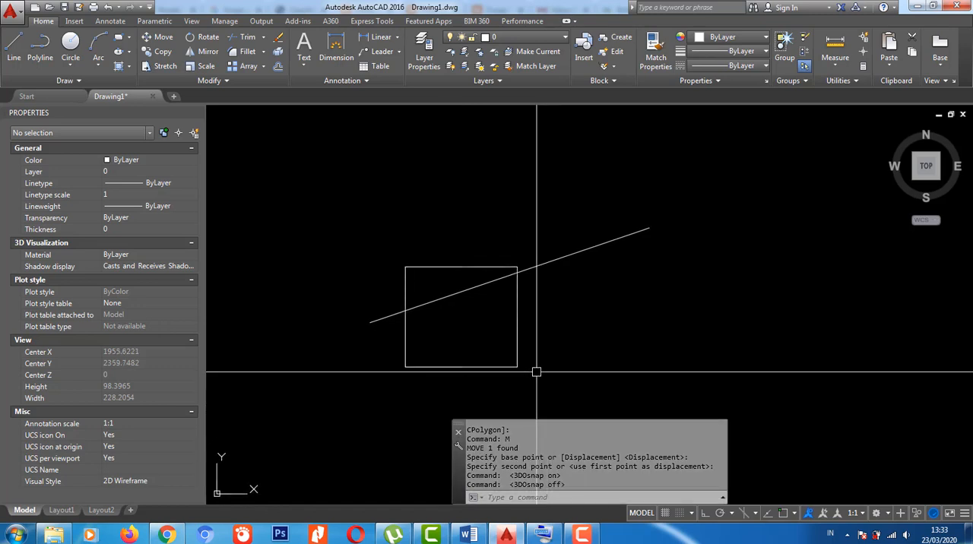
- Cycle the isometric drawing plane through Isoplane Right and Left to Isoplane Top
mouse_move(937, 173)
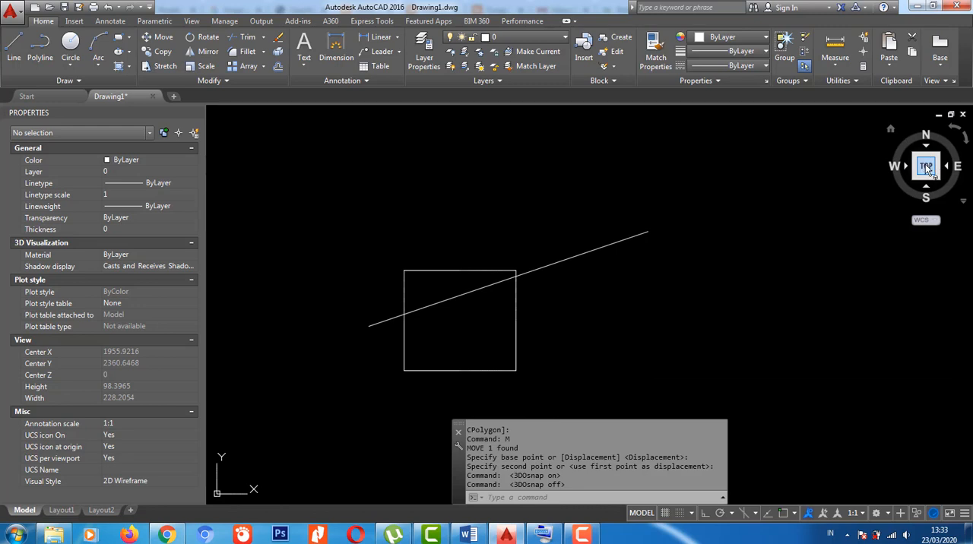
key(F5)
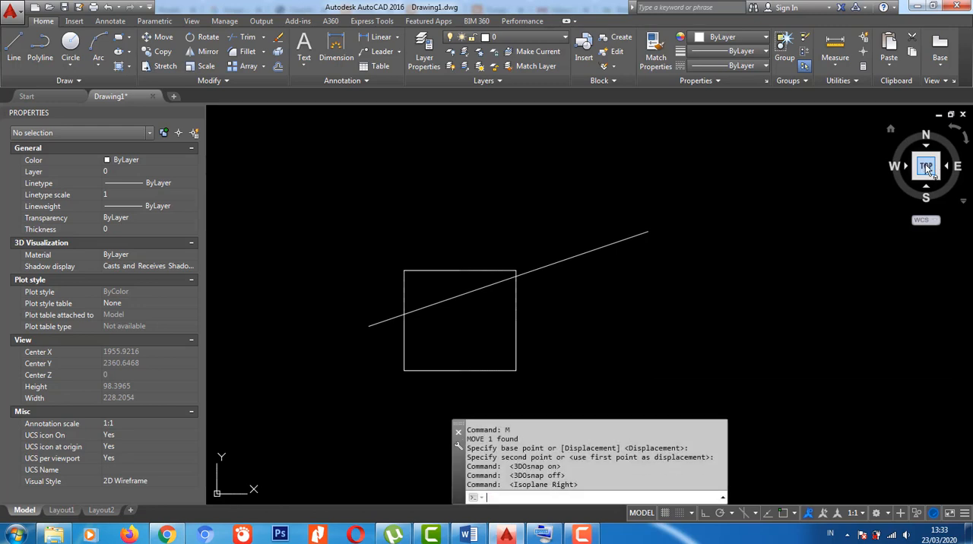
key(F5)
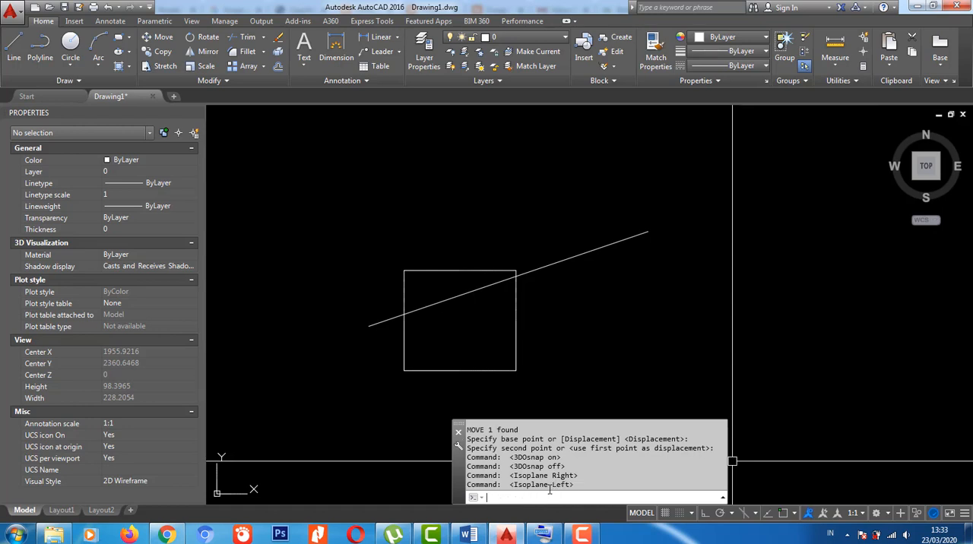
key(F5)
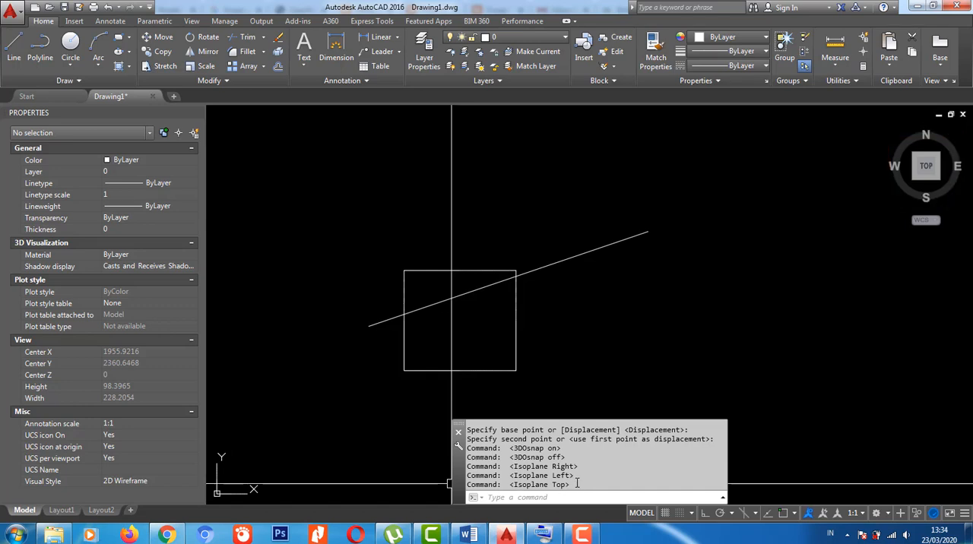
- Turn off Dynamic UCS
key(F6)
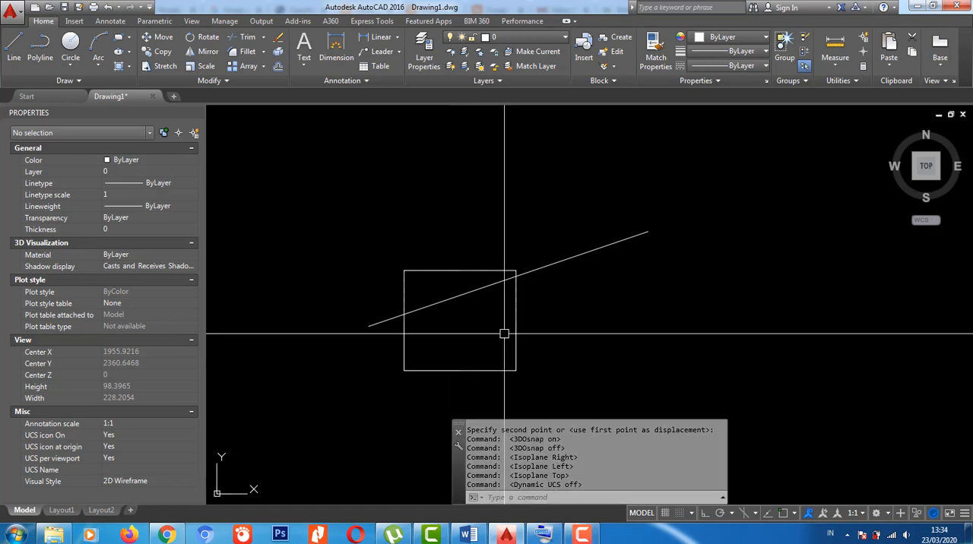
middle_drag(525, 332, 514, 332)
scroll(508, 247, down, 4)
mouse_move(502, 294)
middle_down()
mouse_move(476, 301)
mouse_move(437, 342)
middle_up()
scroll(453, 332, up, 4)
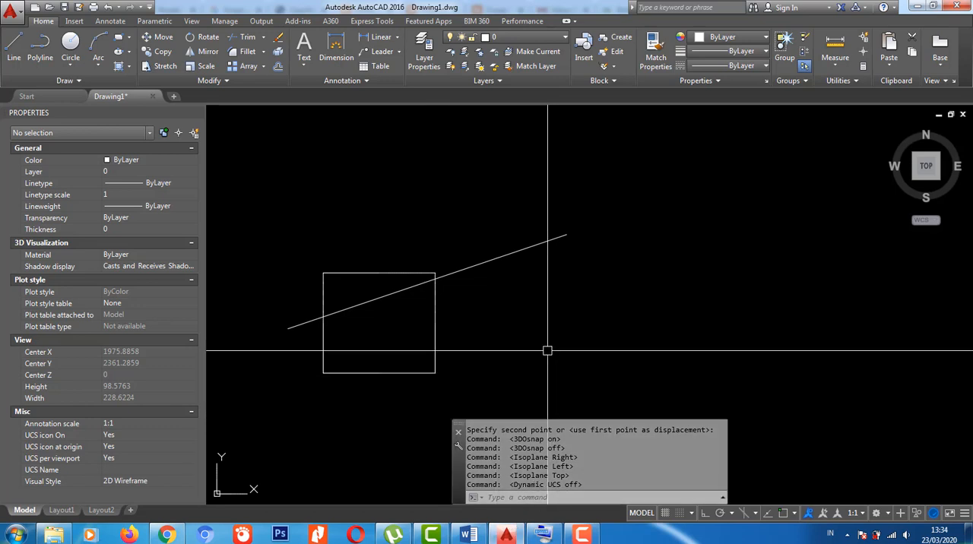
- Switch the grid on, inspect it around the square and diagonal line at different zoom levels, and switch it off again
key(F7)
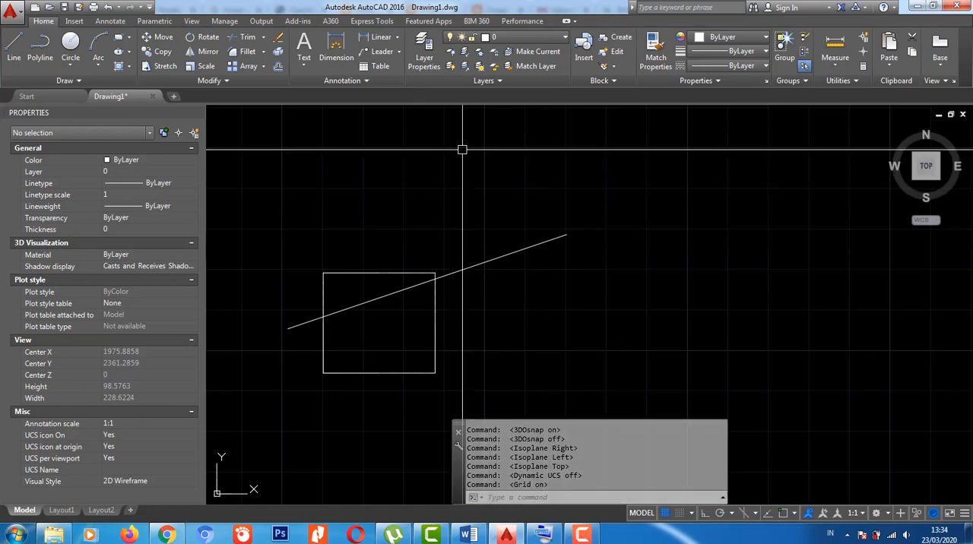
scroll(592, 266, down, 5)
middle_drag(519, 309, 381, 326)
scroll(389, 312, up, 5)
middle_drag(472, 297, 502, 273)
scroll(494, 282, down, 2)
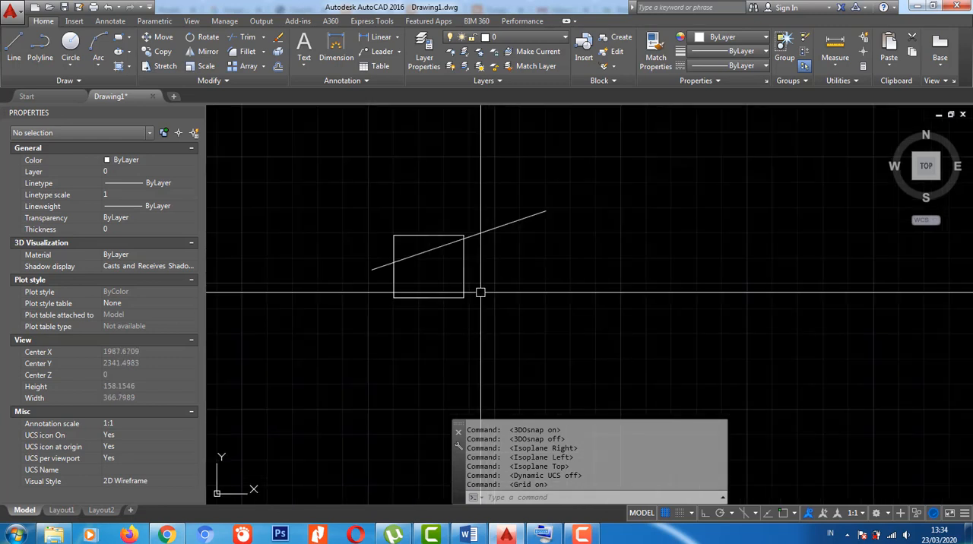
key(F7)
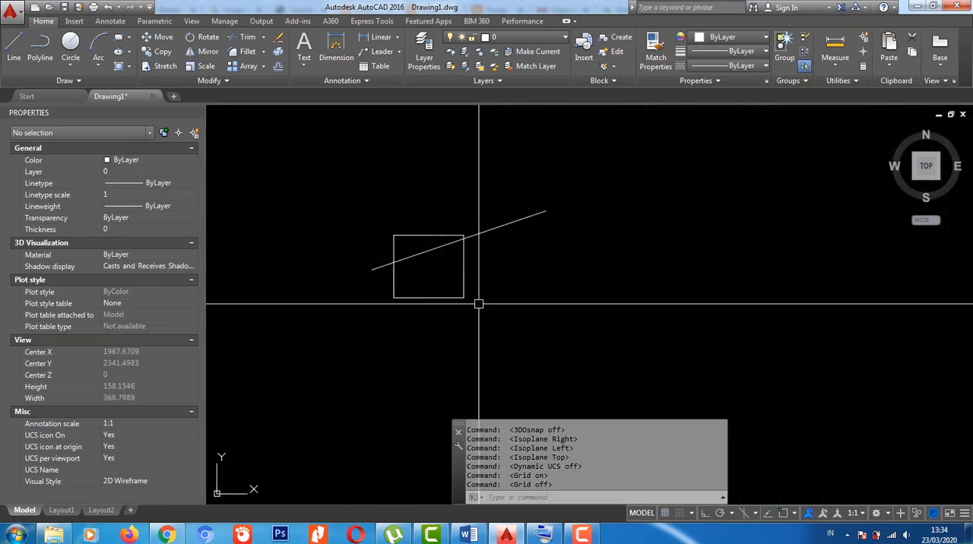
- Turn on Ortho mode and try moving the square horizontally away from the diagonal line by its lower-right corner
key(F8)
scroll(460, 327, up, 2)
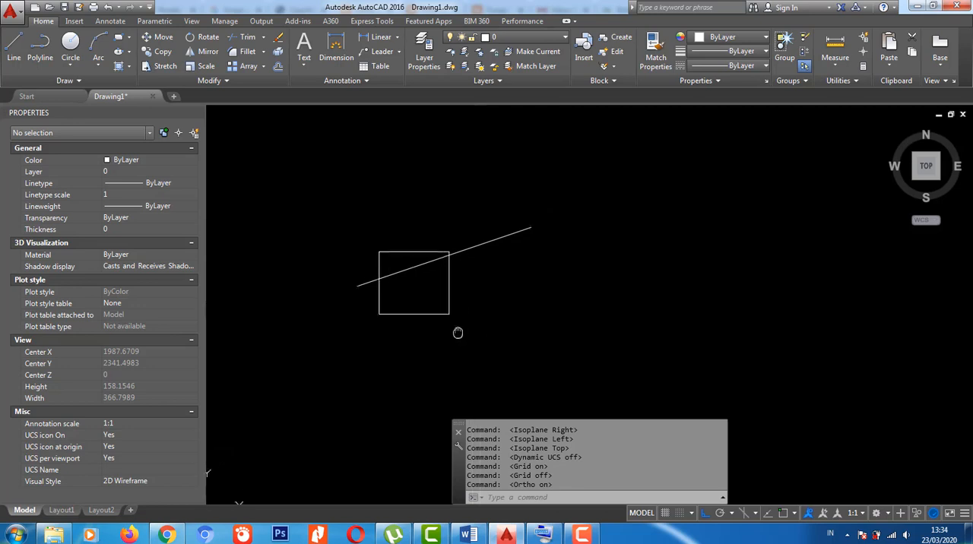
middle_drag(460, 320, 460, 333)
scroll(459, 330, up, 2)
click(493, 288)
scroll(468, 190, down, 4)
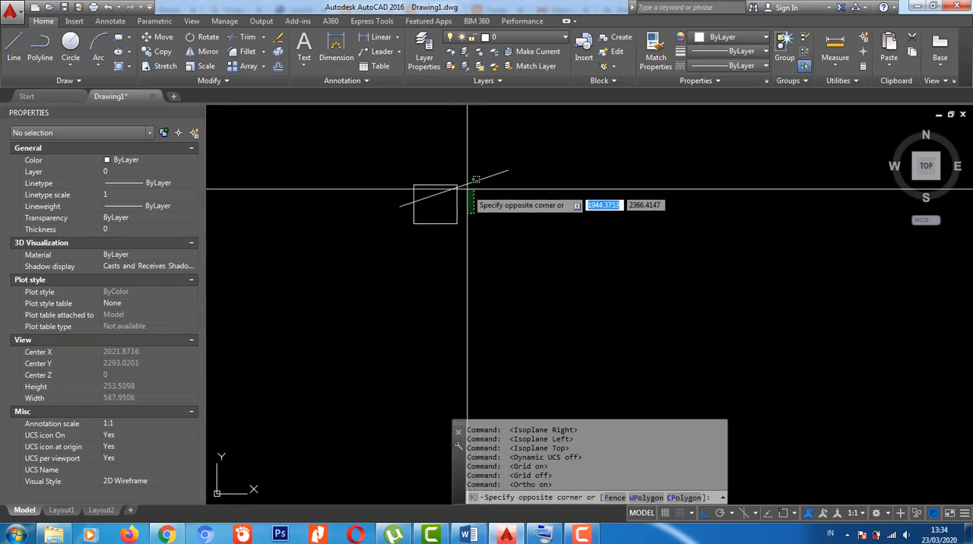
click(455, 219)
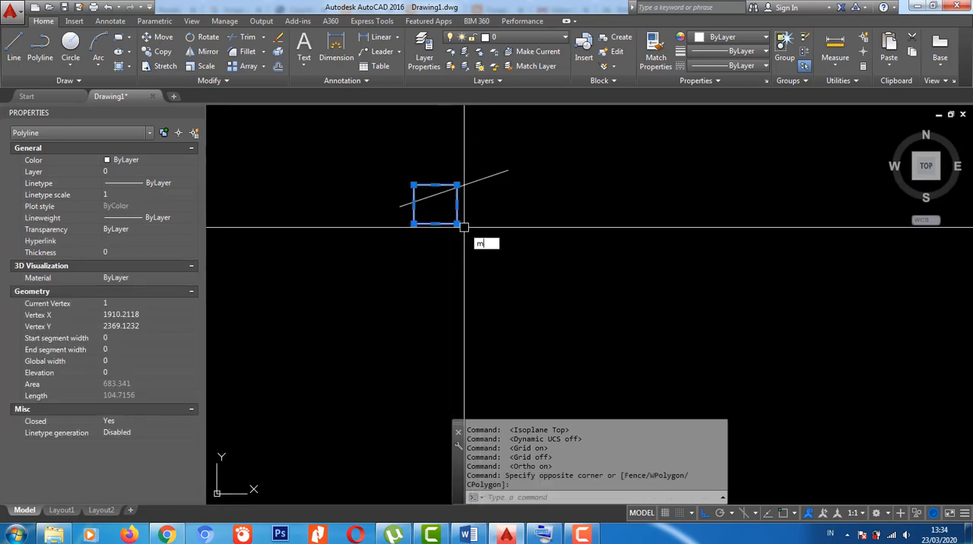
text(m)
key(Return)
click(460, 225)
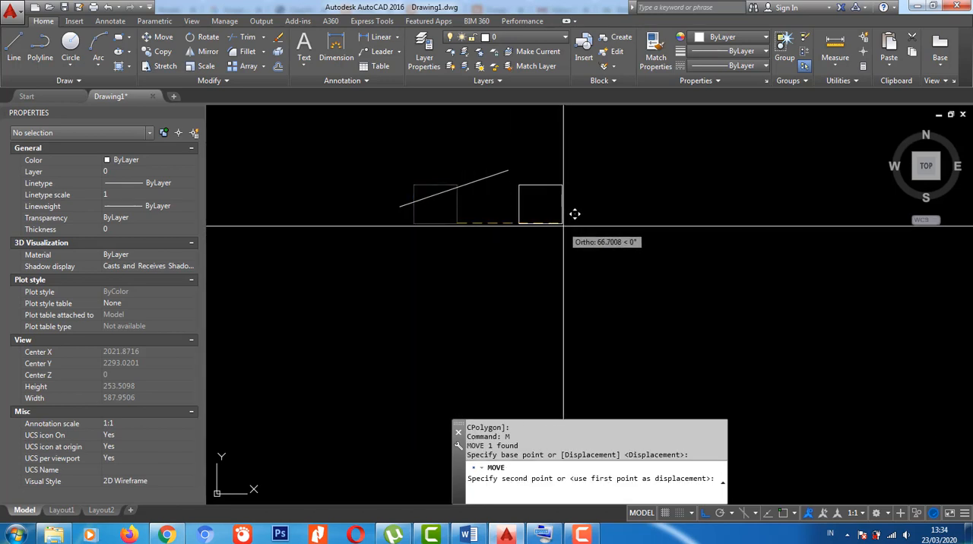
key(Escape)
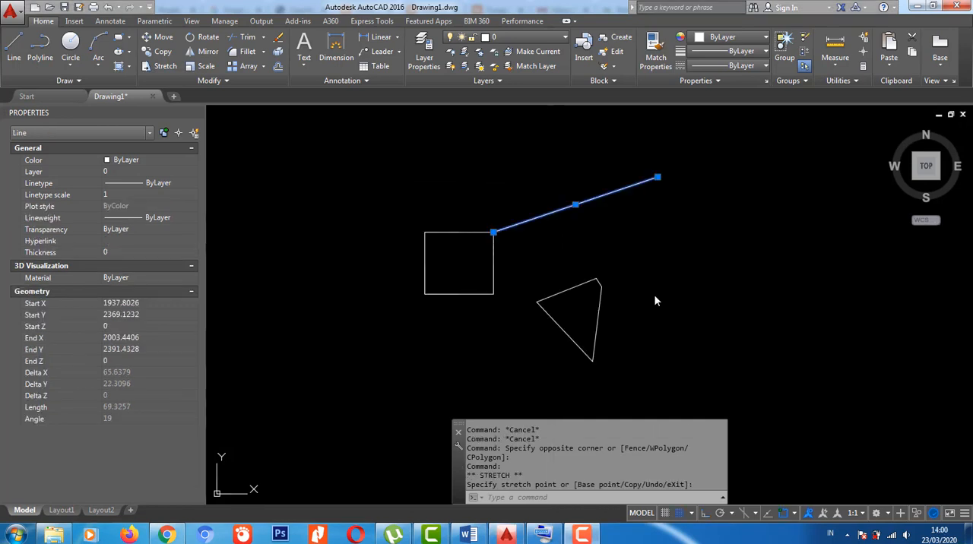
- Cancel the started selection window and switch snap mode off and back on
click(640, 304)
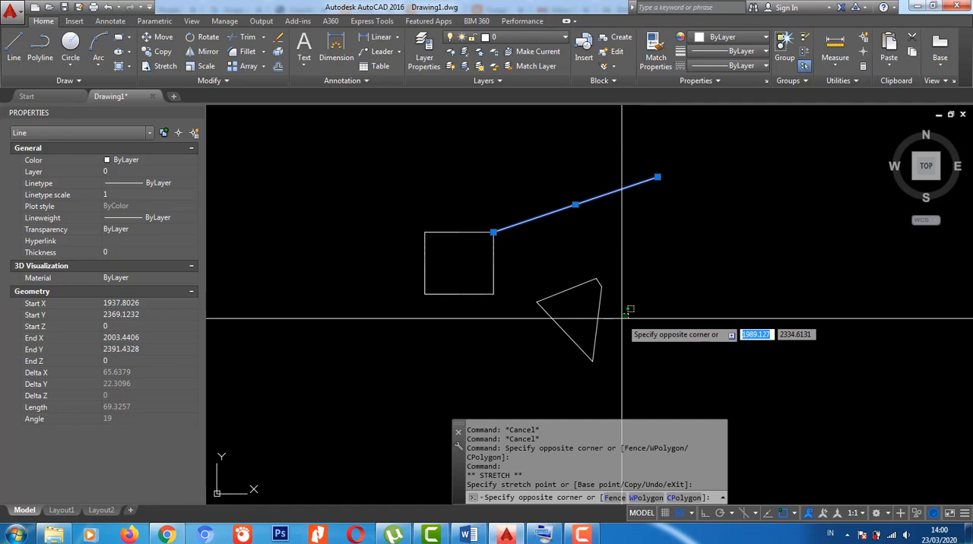
key(Escape)
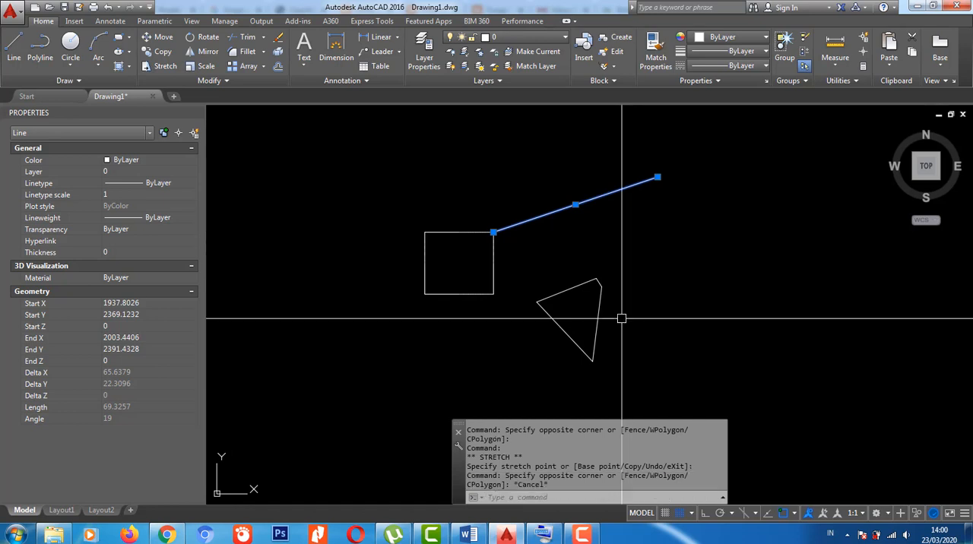
key(F9)
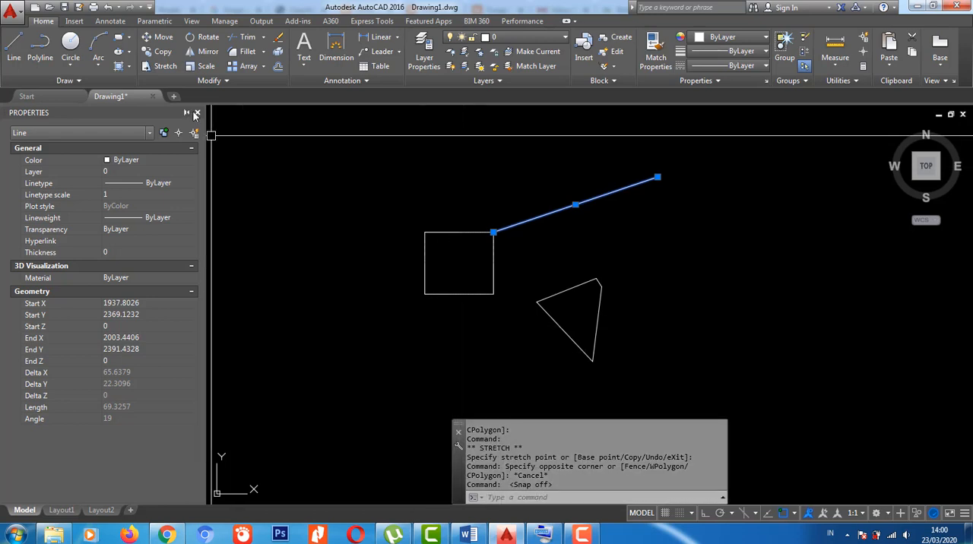
key(F9)
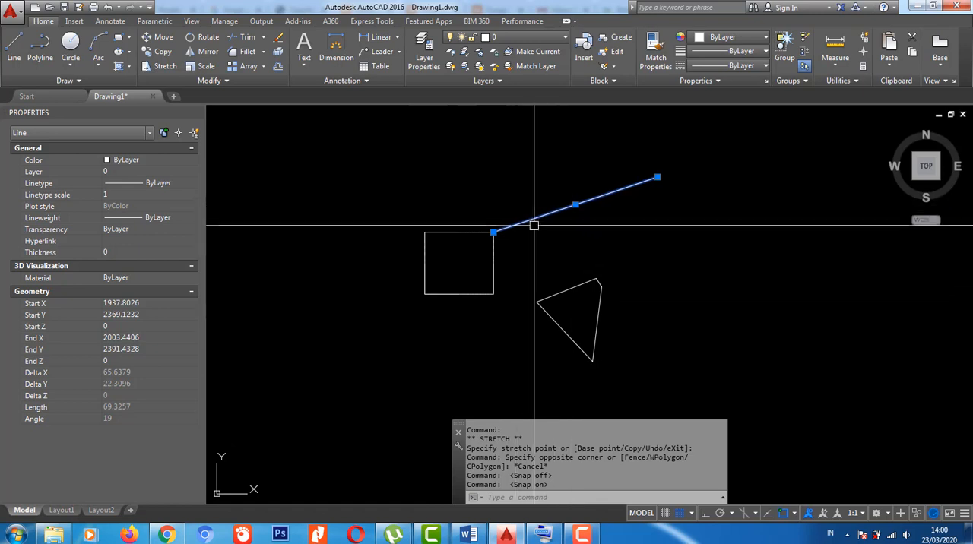
- Try moving the diagonal line by its endpoint at the square's upper-right corner with snap mode on, and turn snap mode off
key(Return)
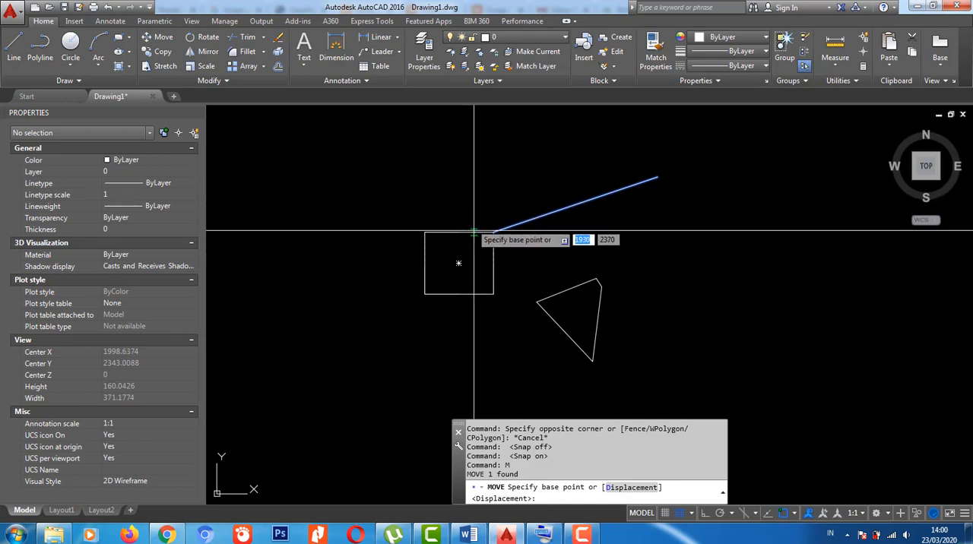
click(499, 230)
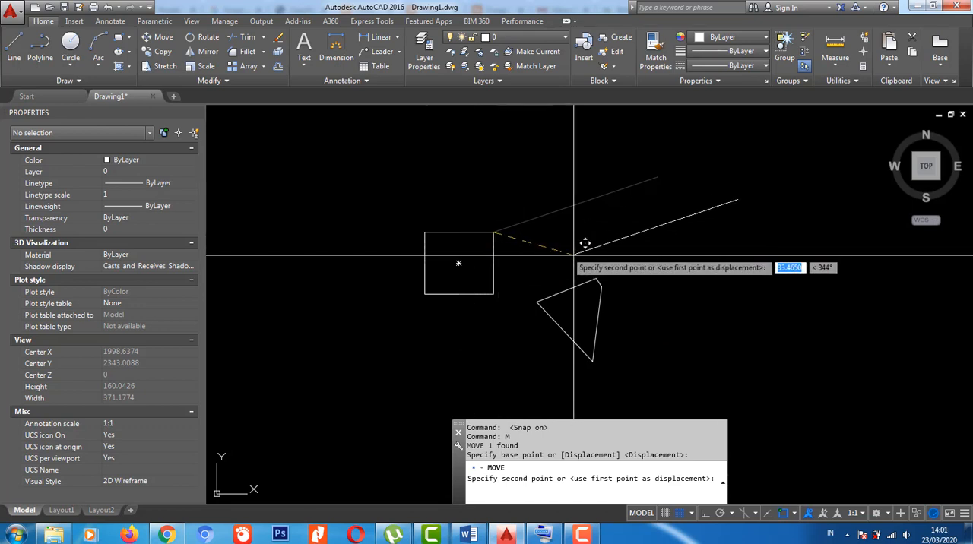
key(Escape)
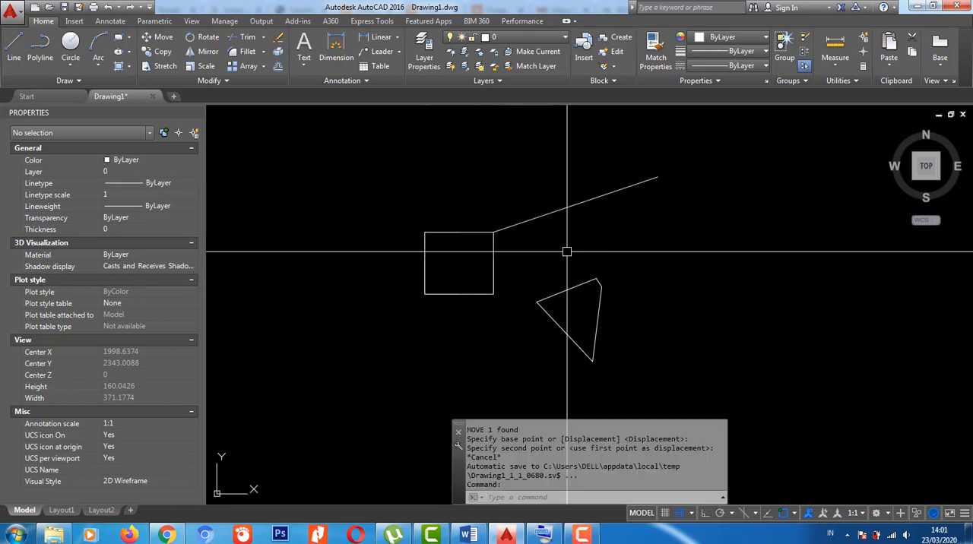
key(F9)
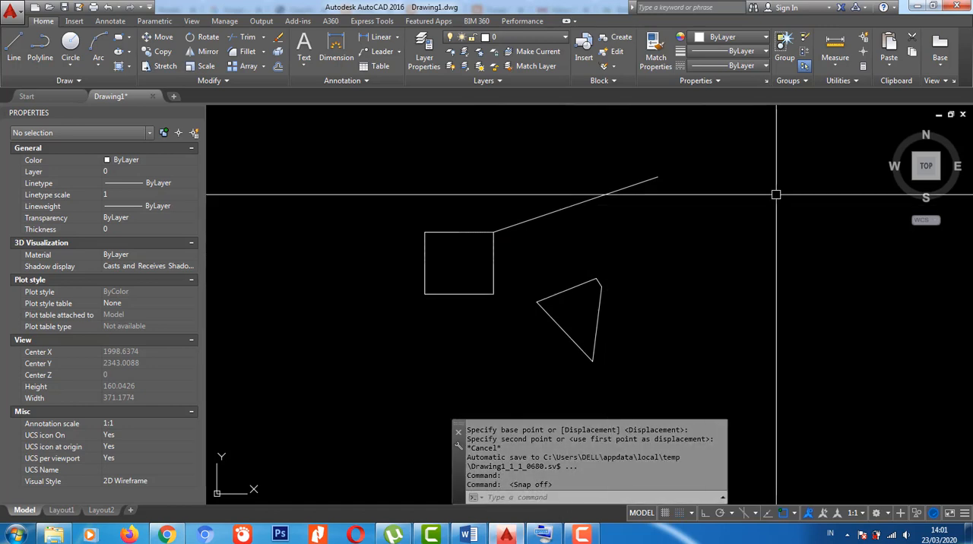
- Turn on polar tracking and try moving the diagonal line by its endpoint at the square's upper-right corner
key(F10)
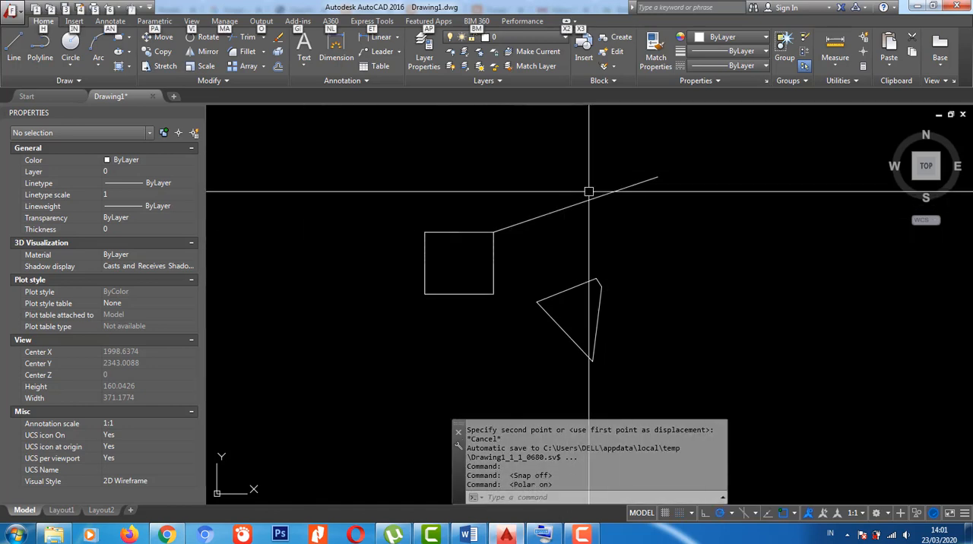
click(601, 215)
click(567, 184)
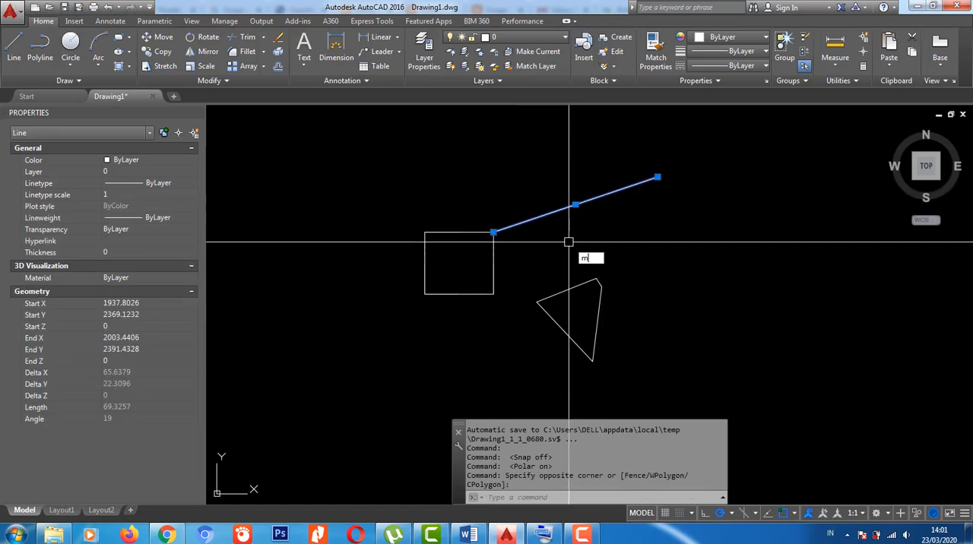
text(m)
key(Return)
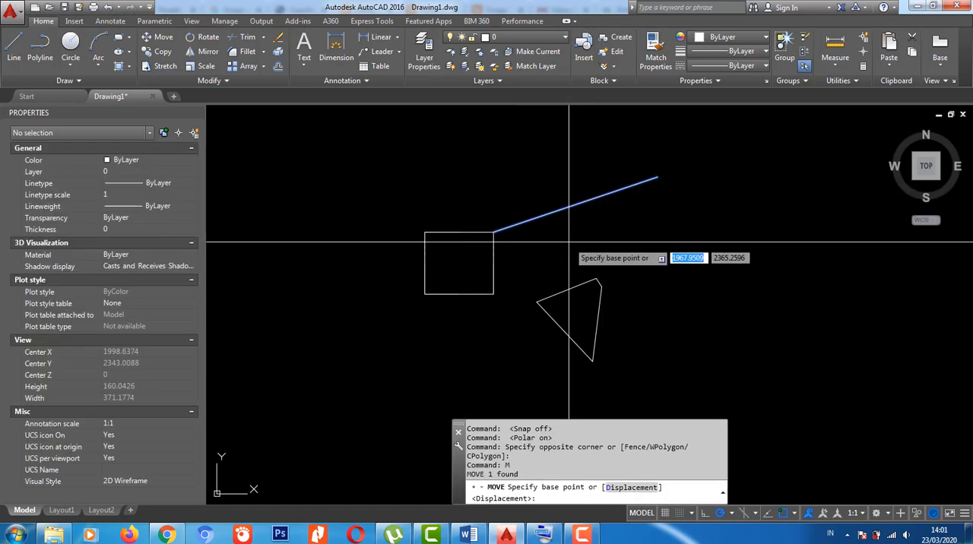
click(494, 232)
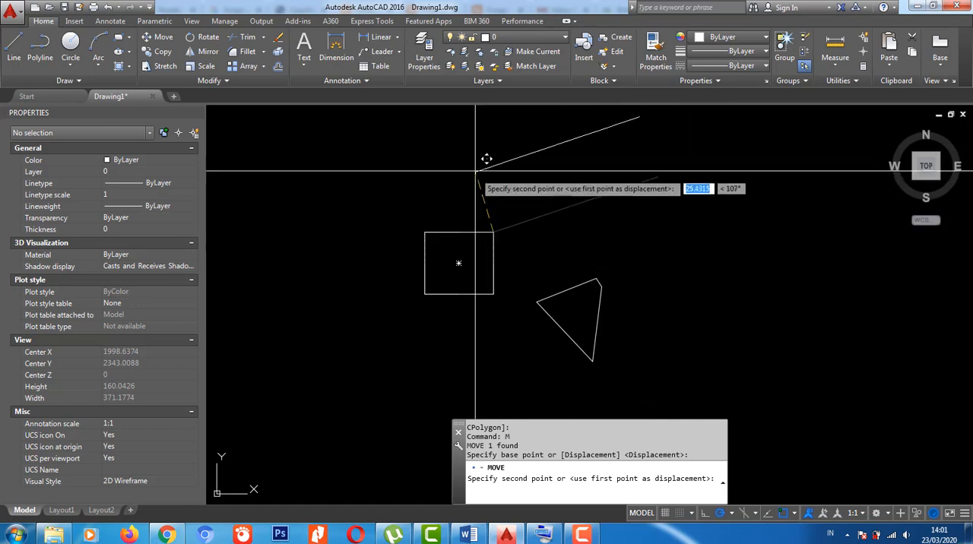
key(Escape)
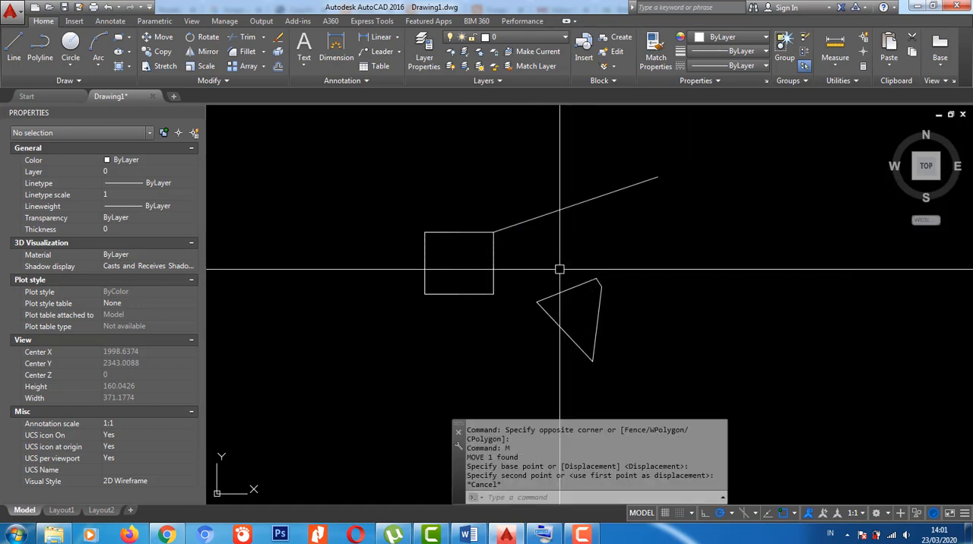
- Turn on object snap tracking and try moving the diagonal line by its lower endpoint on the square's corner
key(F11)
click(544, 220)
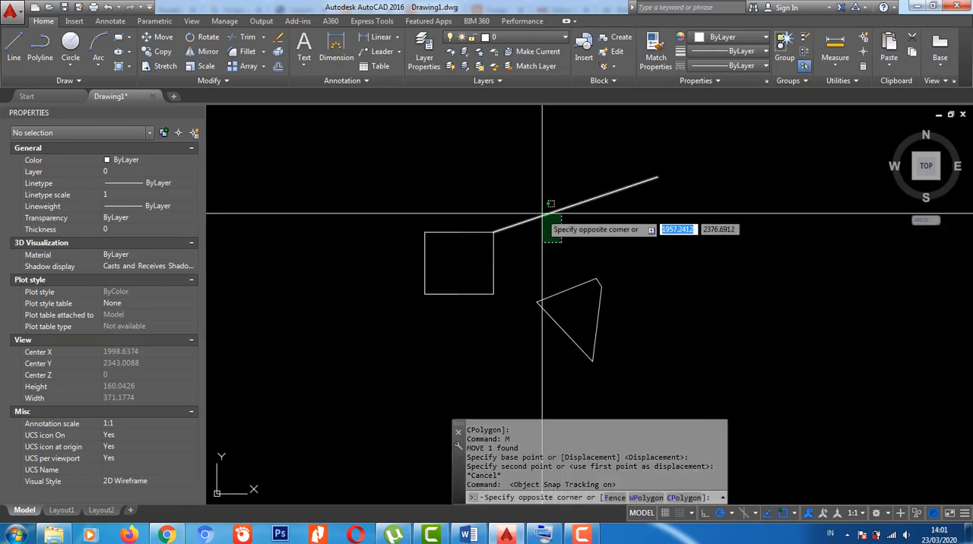
click(536, 212)
key(Return)
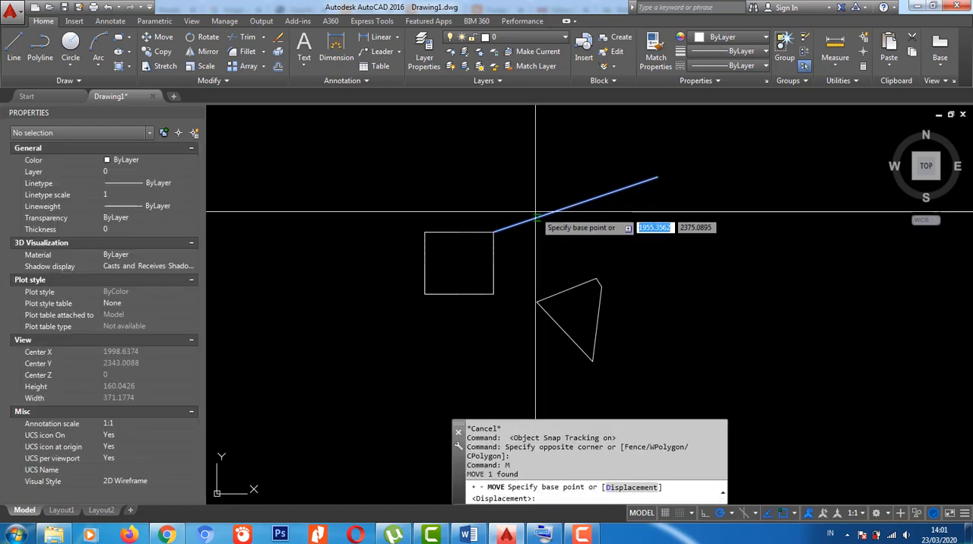
click(494, 232)
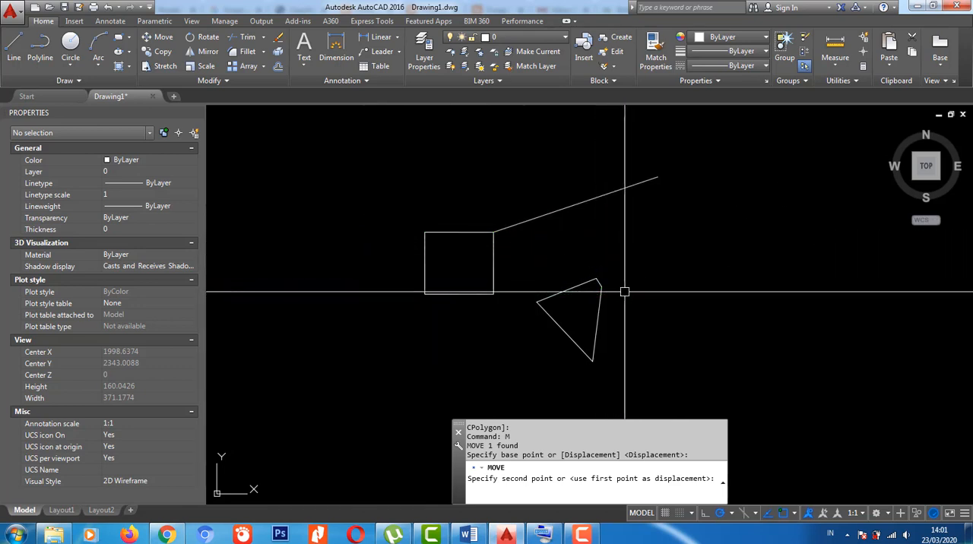
key(Escape)
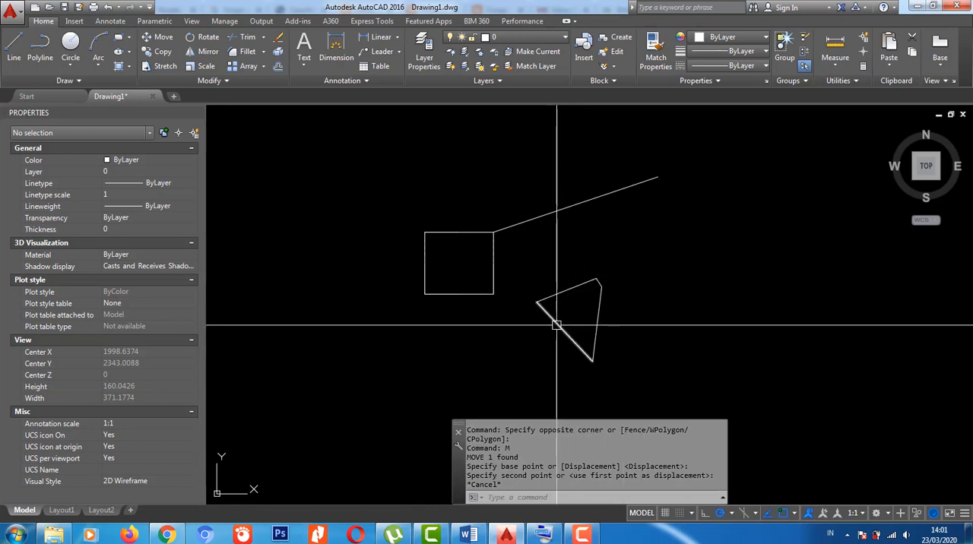
middle_drag(627, 285, 566, 278)
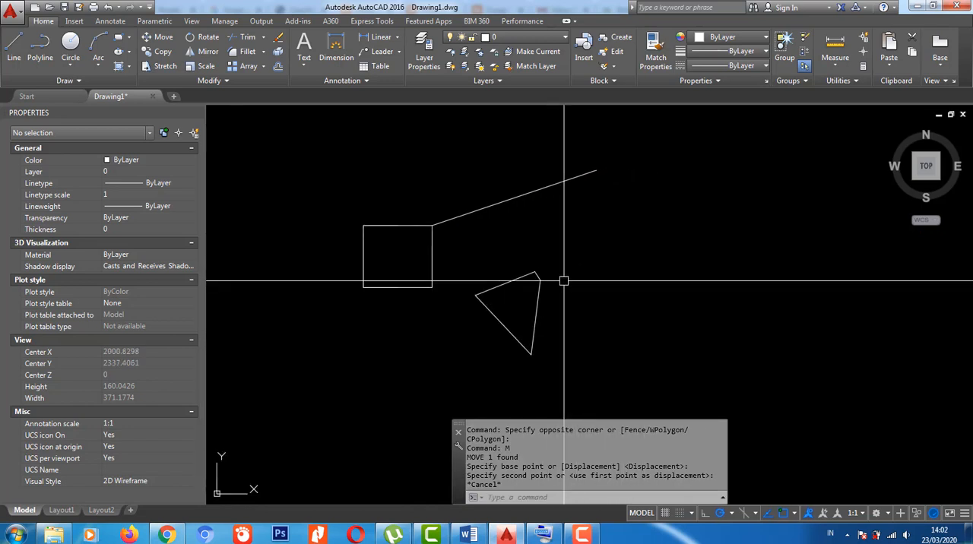
text(LIVESECTION)
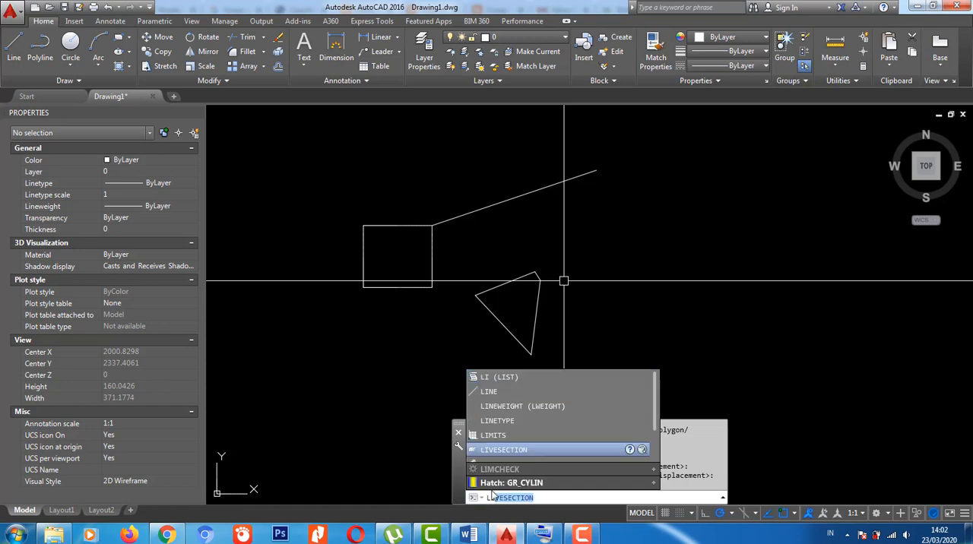
scroll(550, 452, down, 1)
key(Escape)
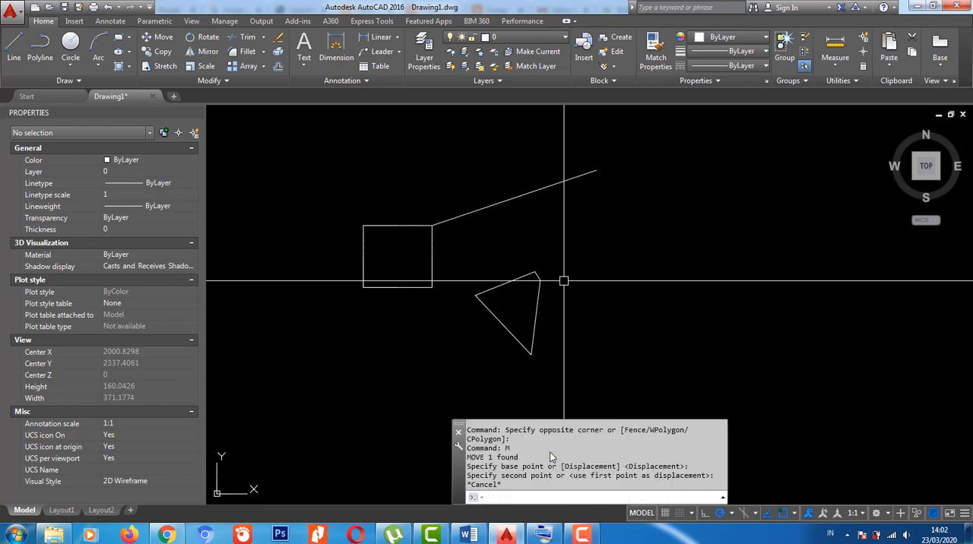
key(Escape)
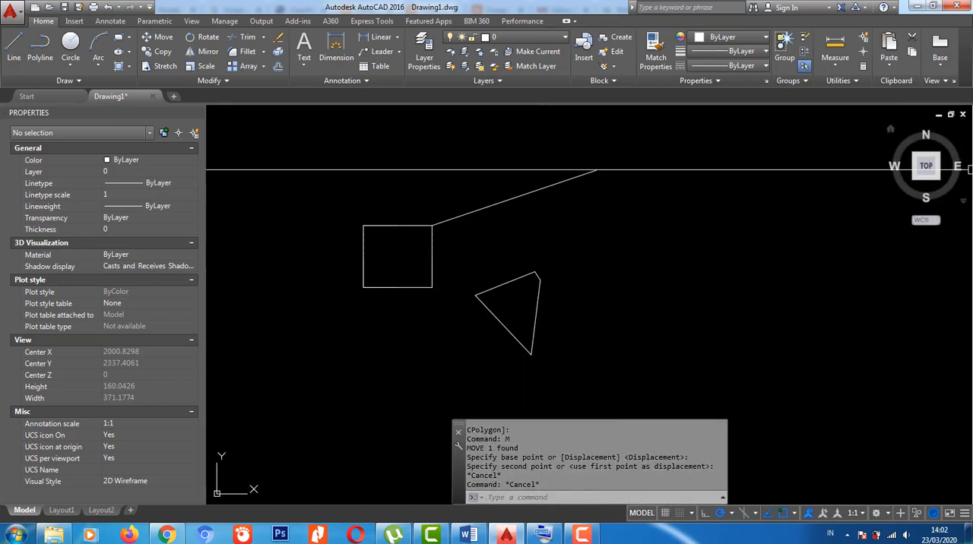
- Move the diagonal line 45 units at about 354° from its endpoint at the square's upper-right corner, using dynamic input
middle_drag(582, 308, 558, 319)
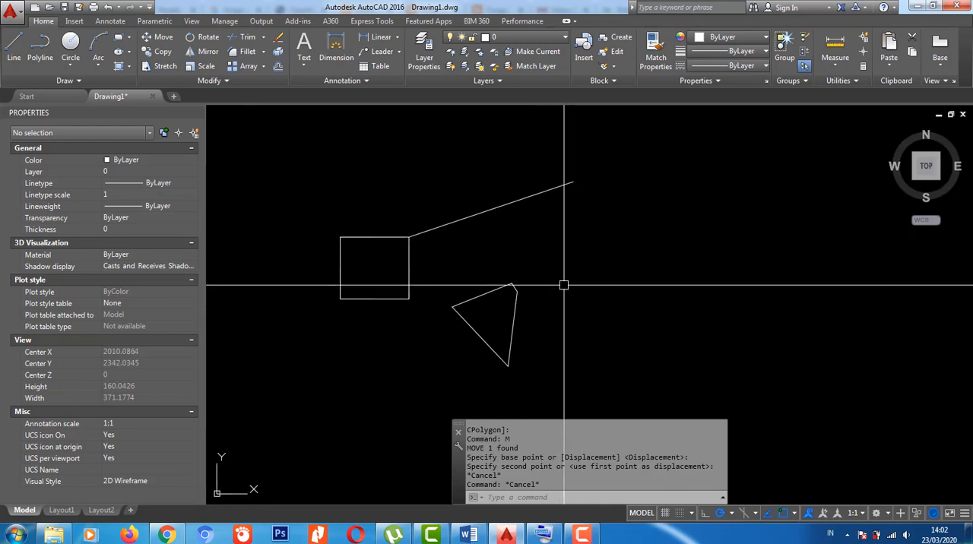
key(Escape)
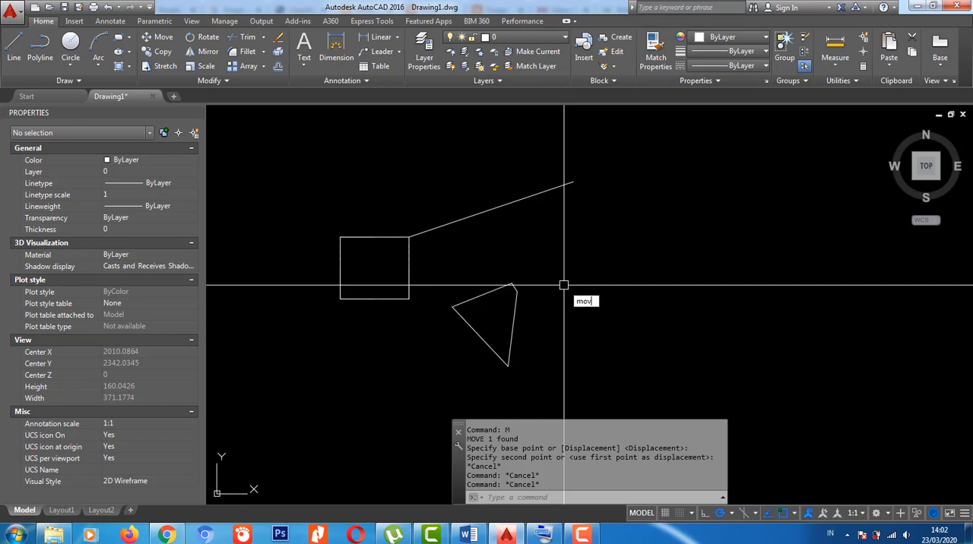
key(Return)
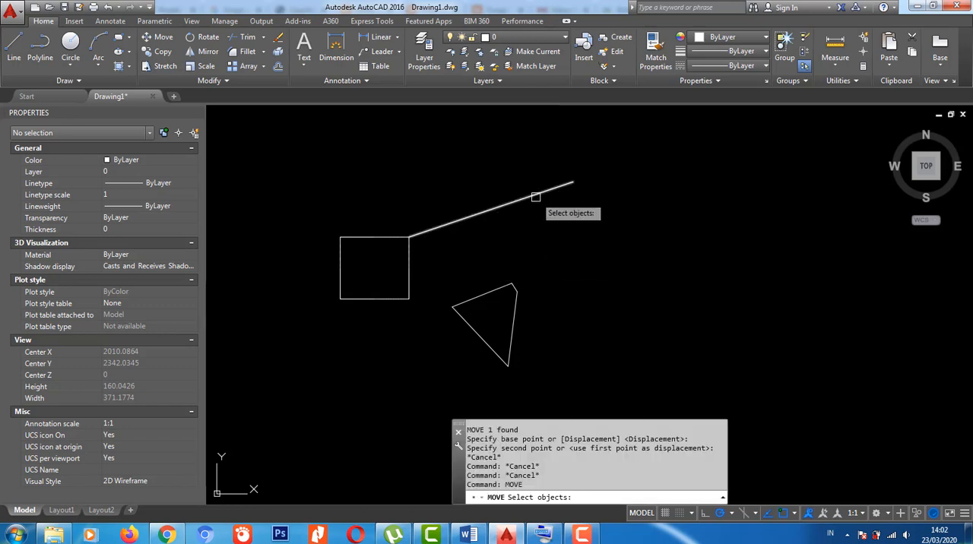
click(535, 197)
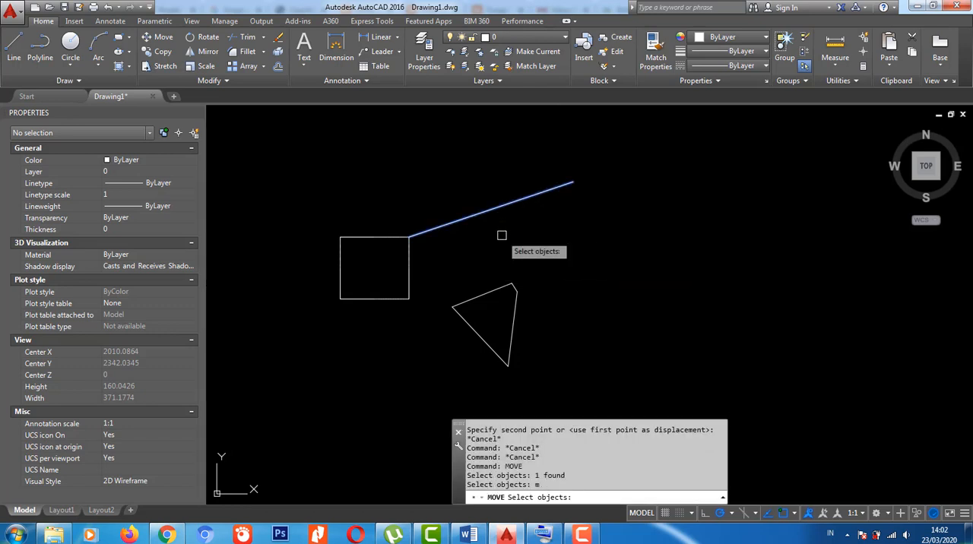
key(Return)
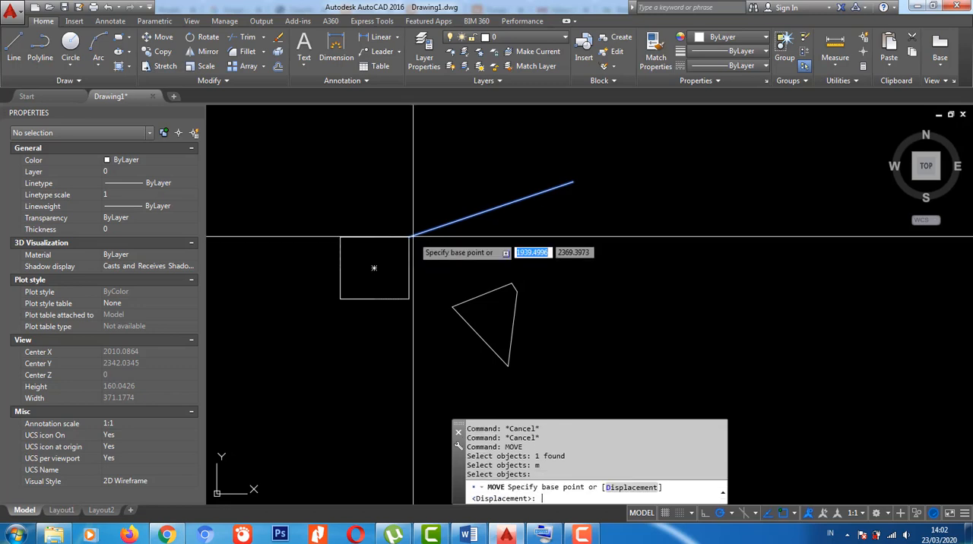
click(413, 237)
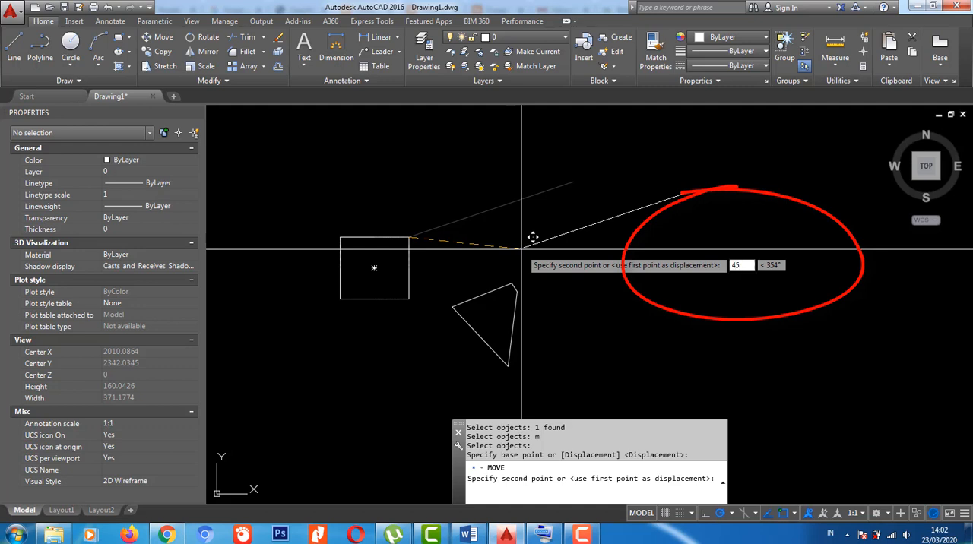
key(Return)
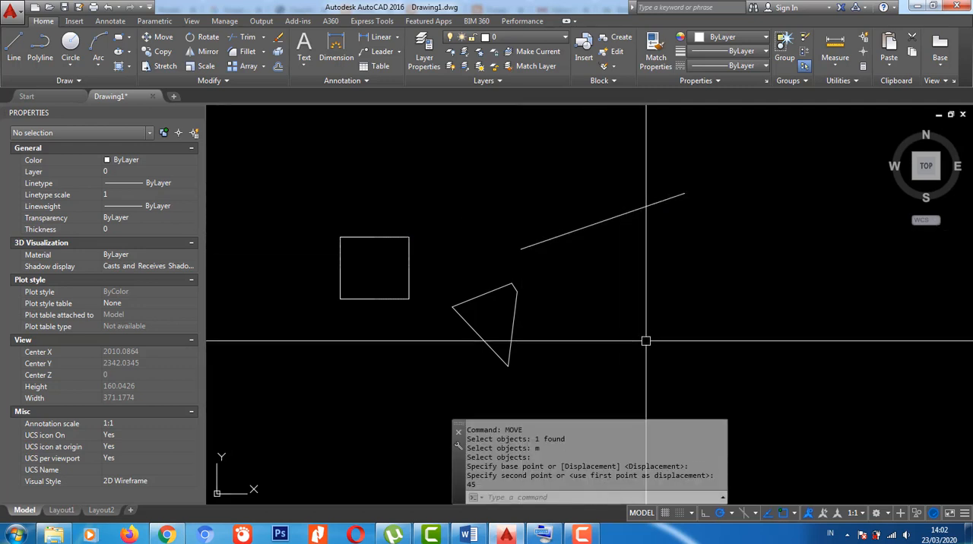
- Enable the Tangent object snap mode in the drafting settings
middle_drag(728, 346, 679, 314)
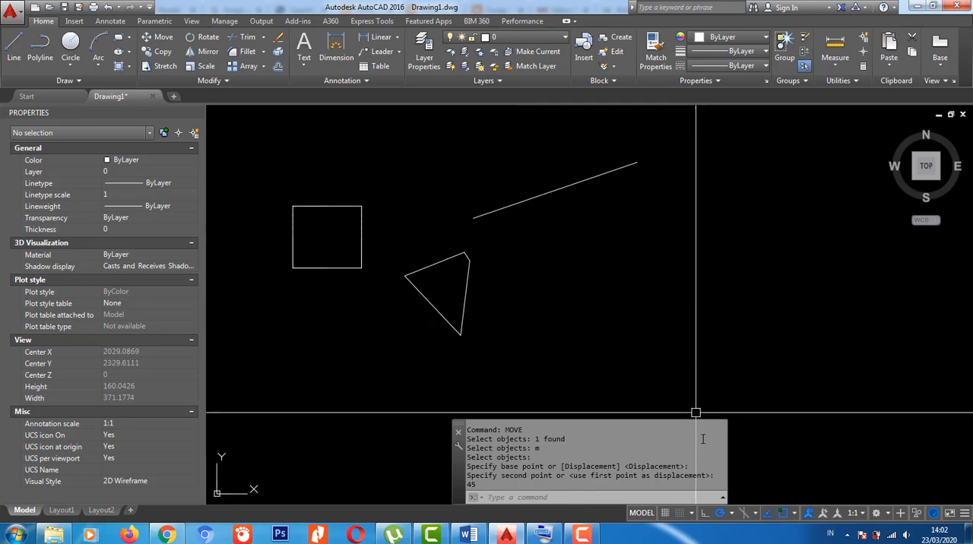
click(692, 514)
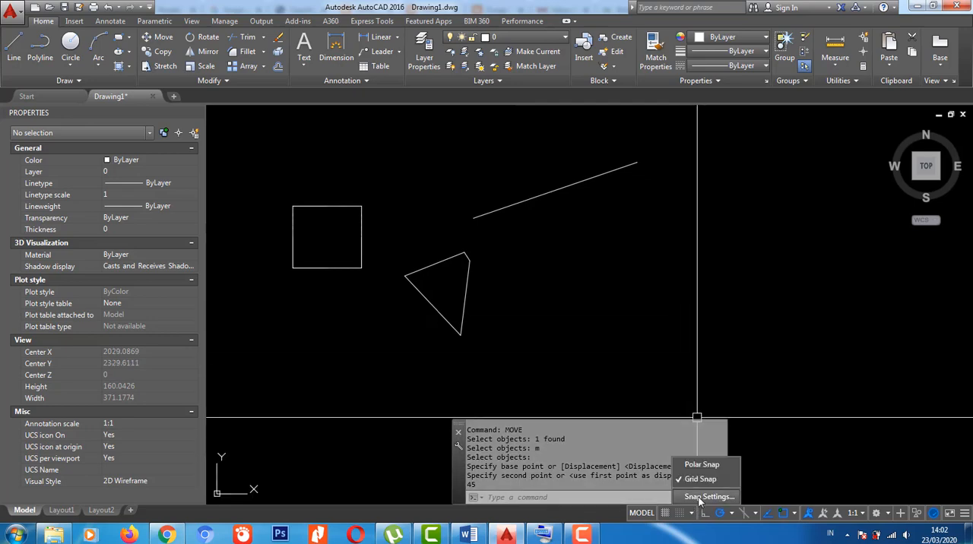
click(708, 496)
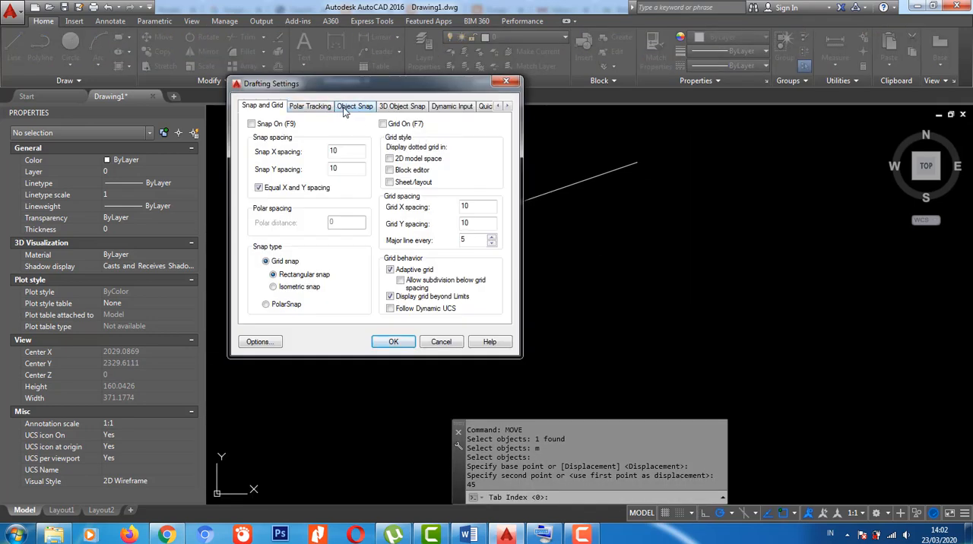
click(346, 110)
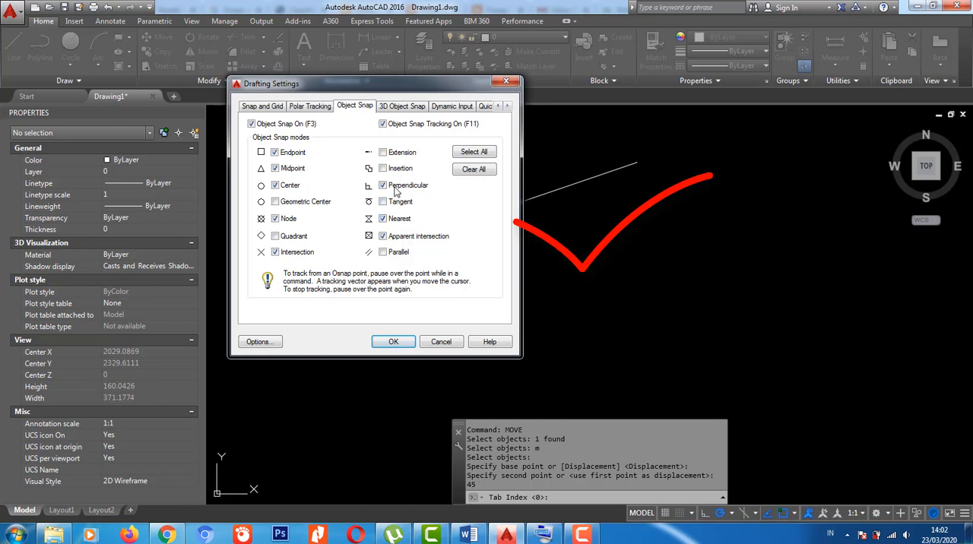
click(383, 201)
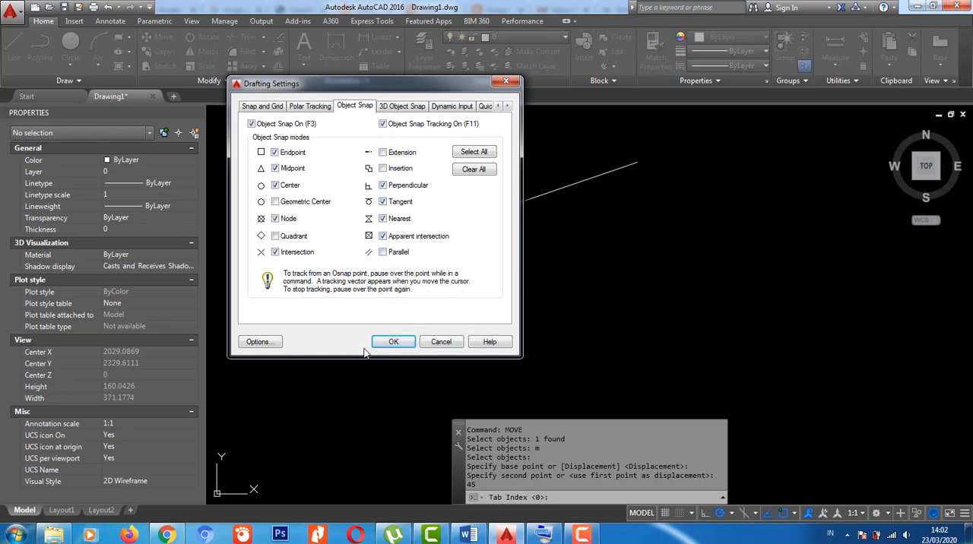
click(391, 342)
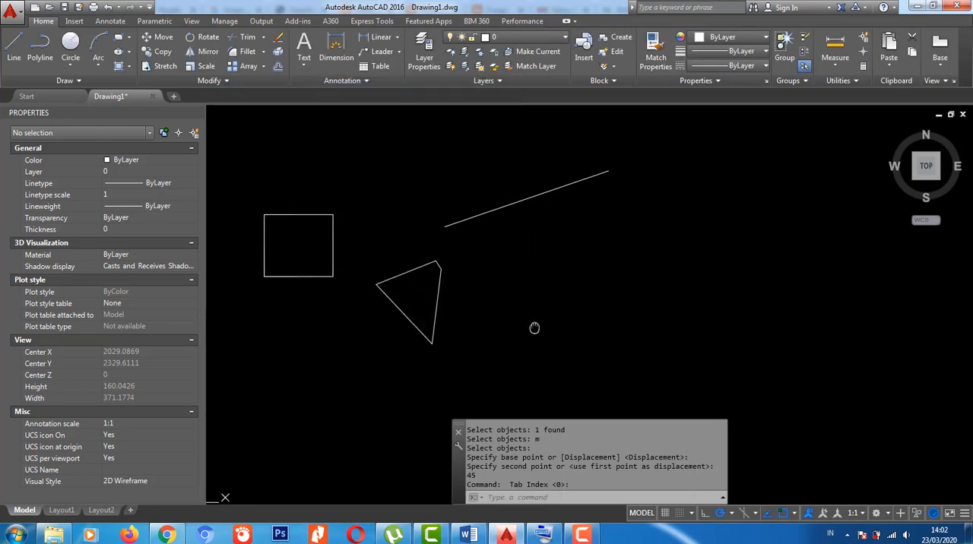
scroll(533, 327, up, 2)
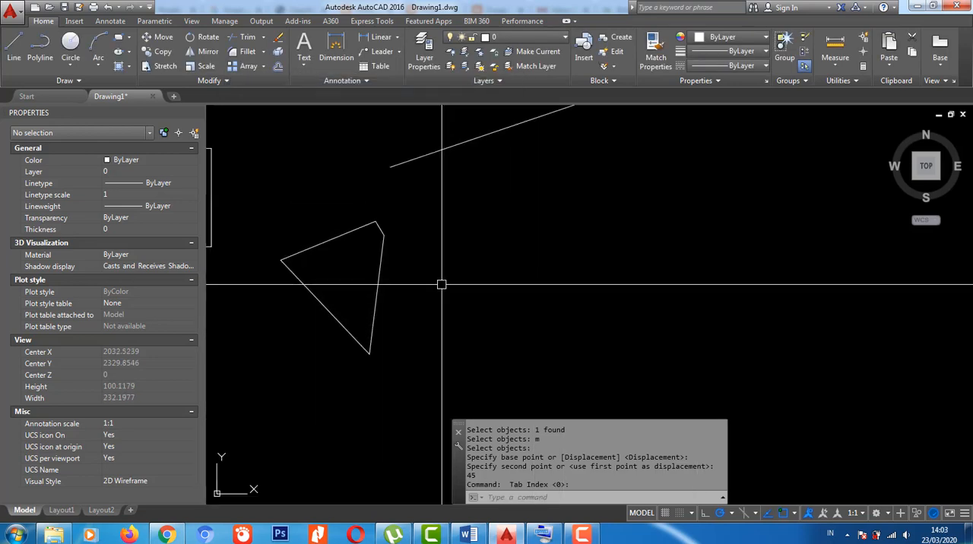
middle_drag(423, 211, 596, 275)
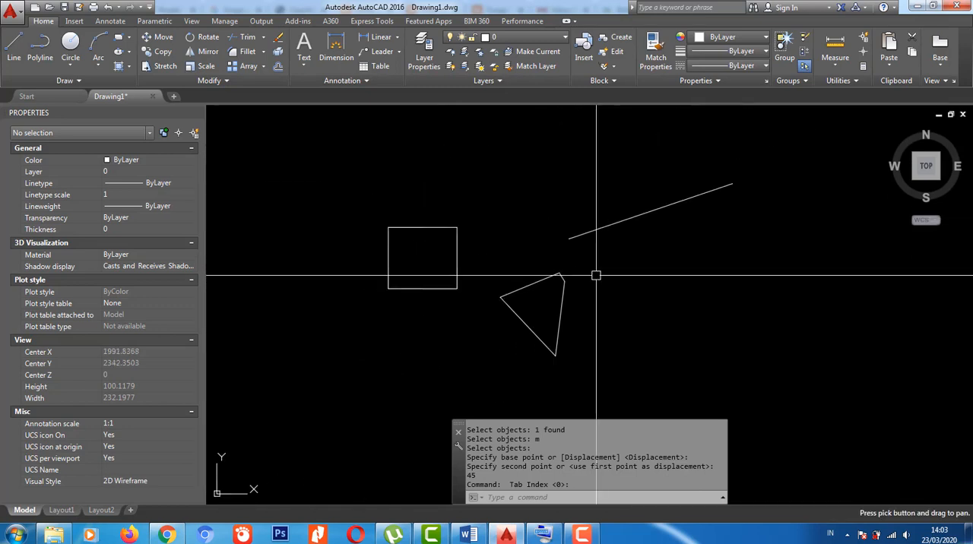
scroll(596, 275, down, 2)
mouse_move(654, 289)
middle_down()
mouse_move(615, 282)
mouse_move(554, 304)
middle_up()
scroll(554, 305, up, 2)
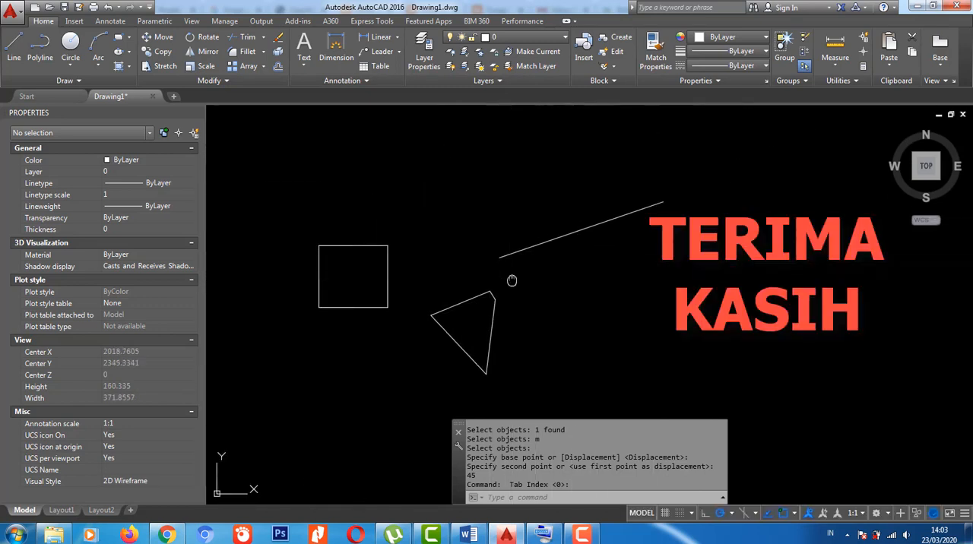
middle_drag(512, 281, 467, 282)
middle_drag(537, 309, 549, 292)
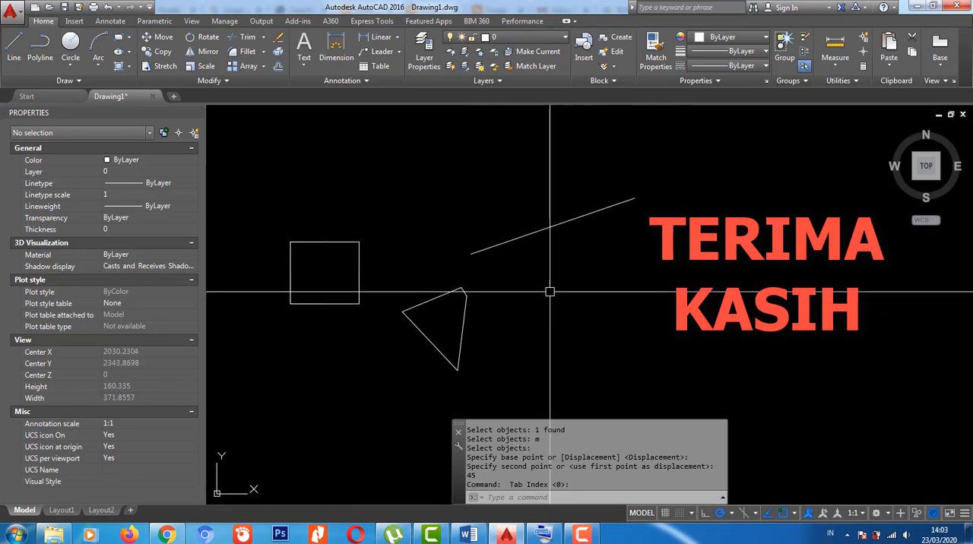